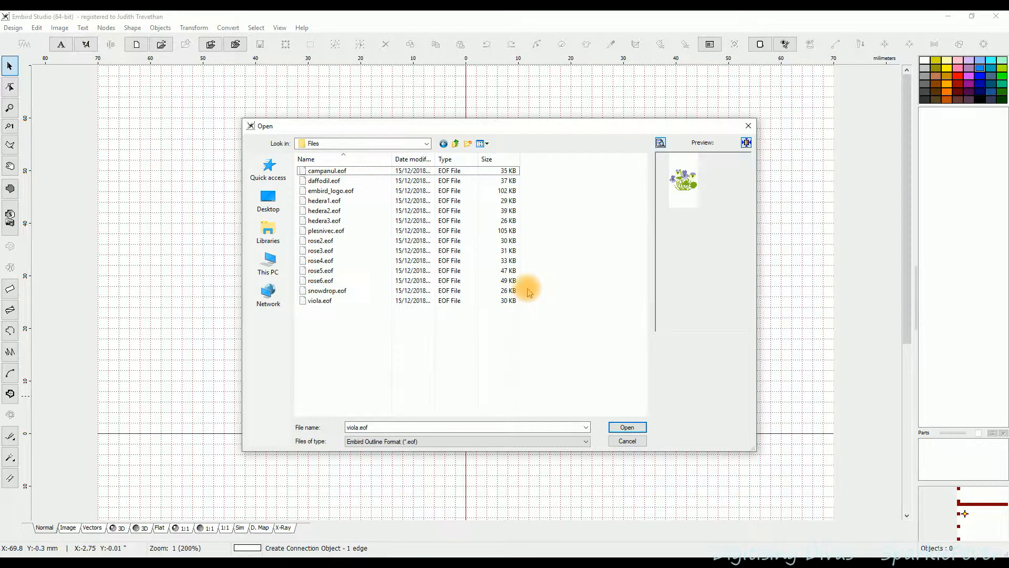
# Sort the design files by name, date modified and size, finishing in reverse name order
pyautogui.click(317, 160)
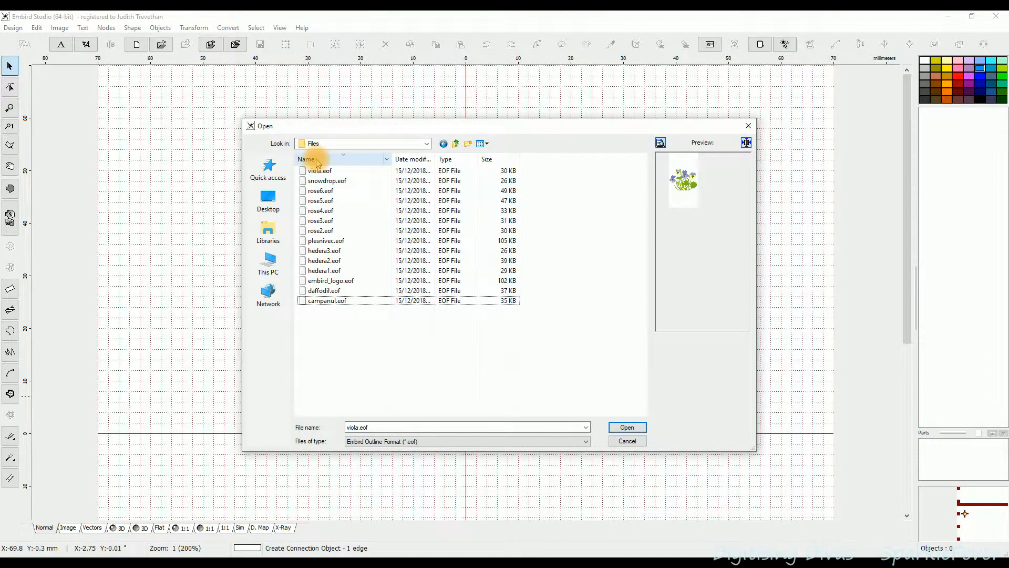
pyautogui.click(318, 160)
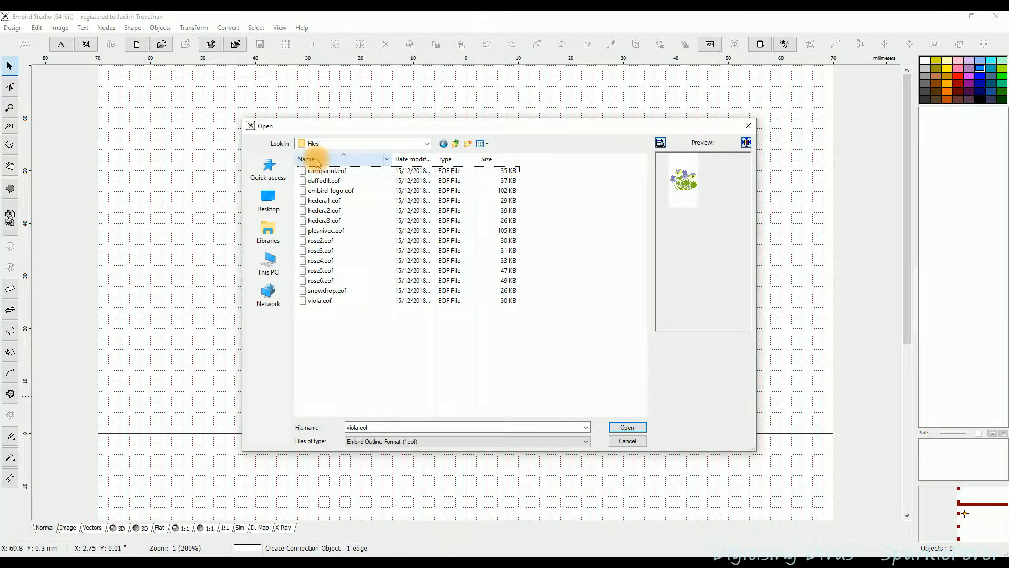
pyautogui.click(415, 160)
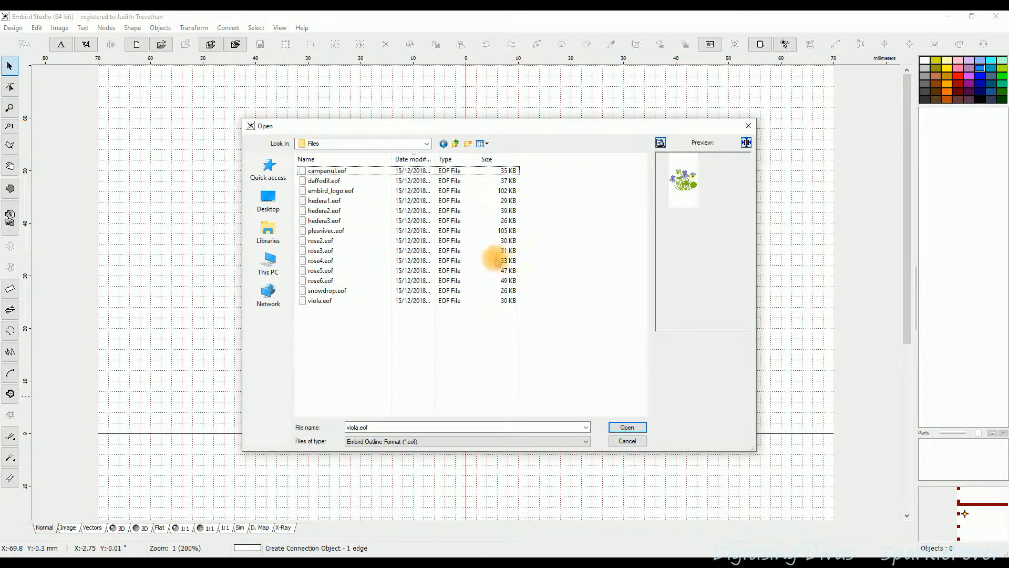
pyautogui.click(489, 161)
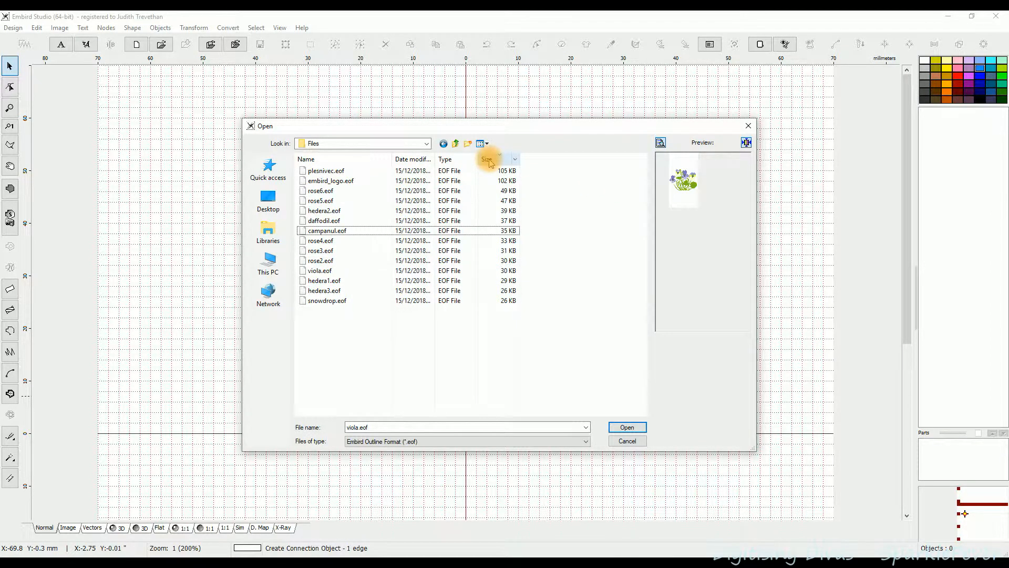
pyautogui.click(488, 161)
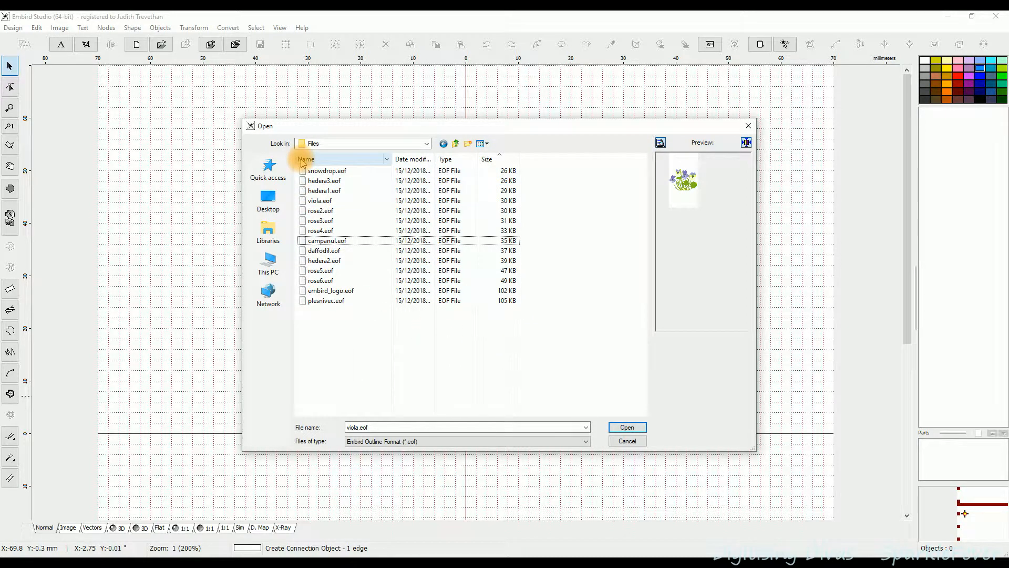
pyautogui.click(303, 160)
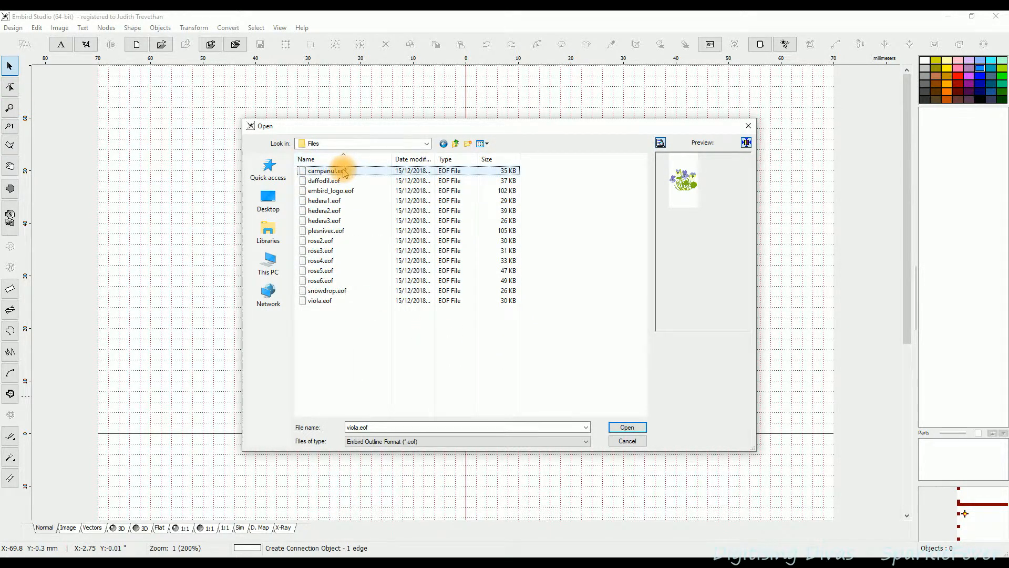
pyautogui.click(313, 161)
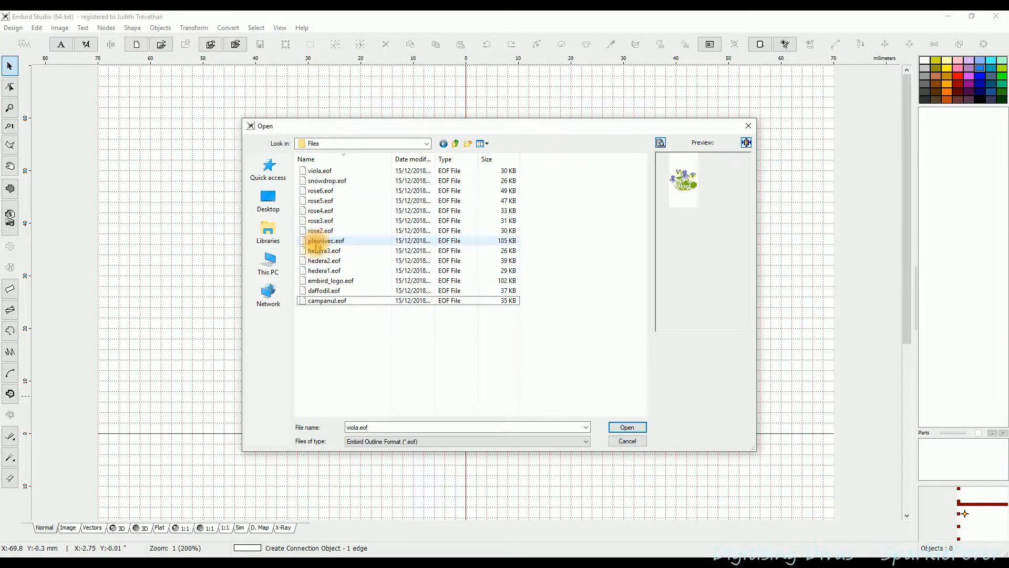
# Preview plesnivec.eof and hedera1.eof in the file list
pyautogui.click(317, 243)
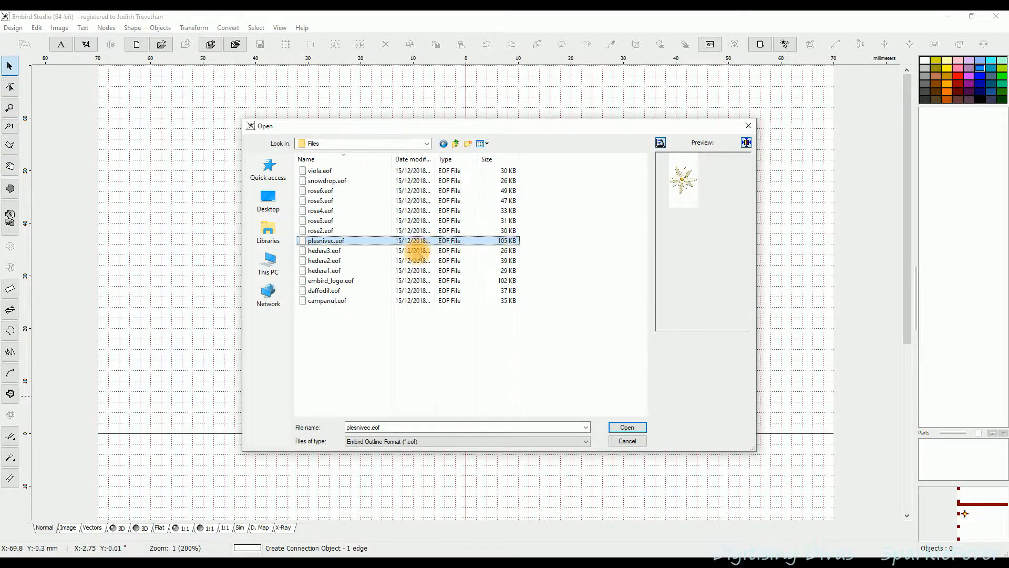
pyautogui.click(320, 272)
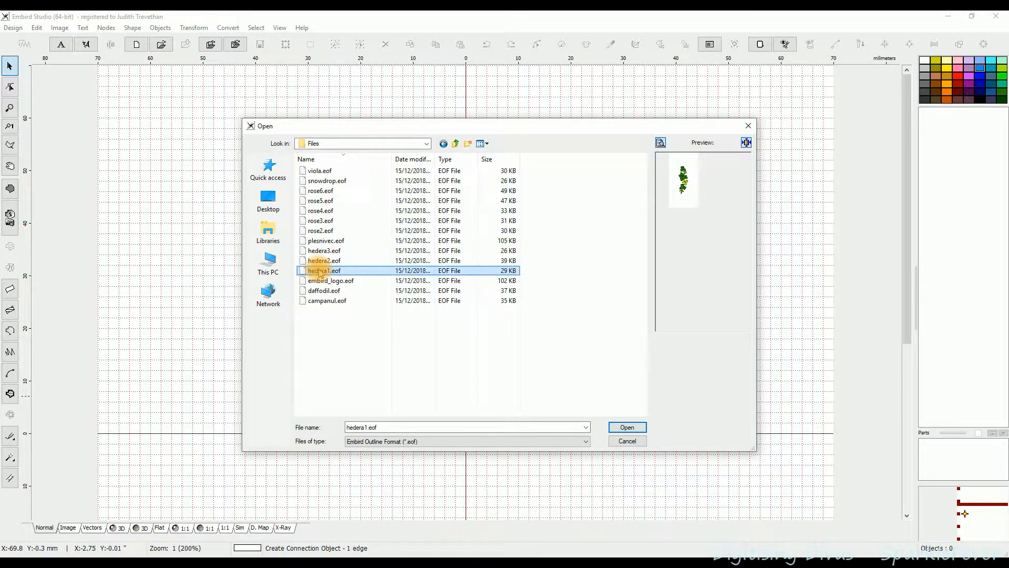
pyautogui.click(615, 199)
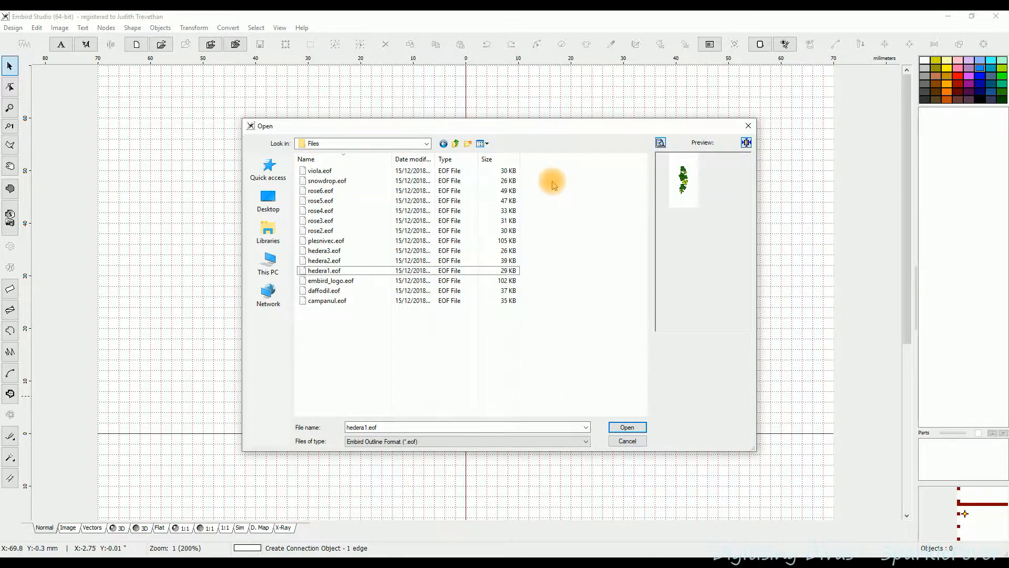
# Display the design files as Tiles, as a List and as Medium icons
pyautogui.click(487, 145)
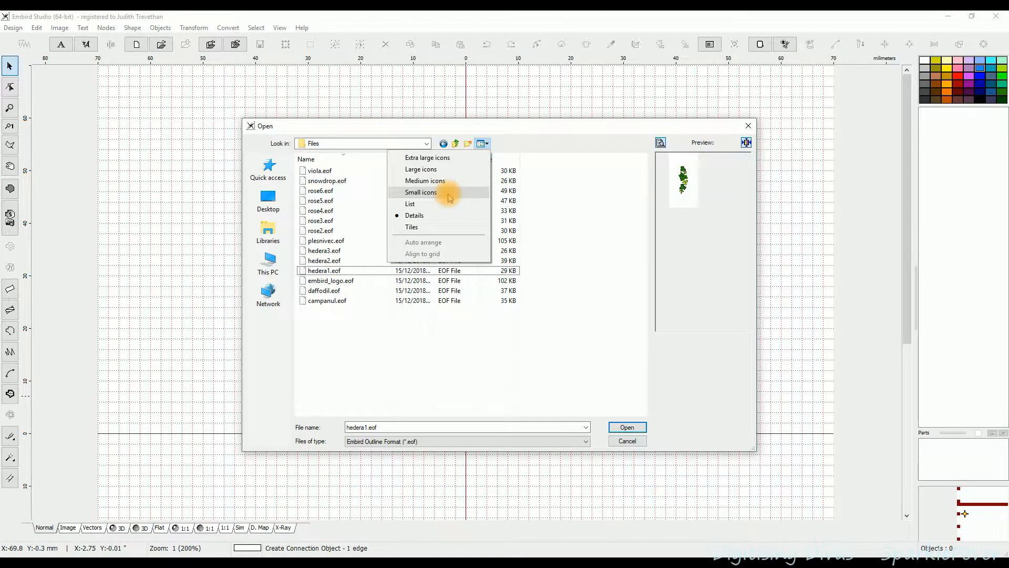
pyautogui.click(410, 231)
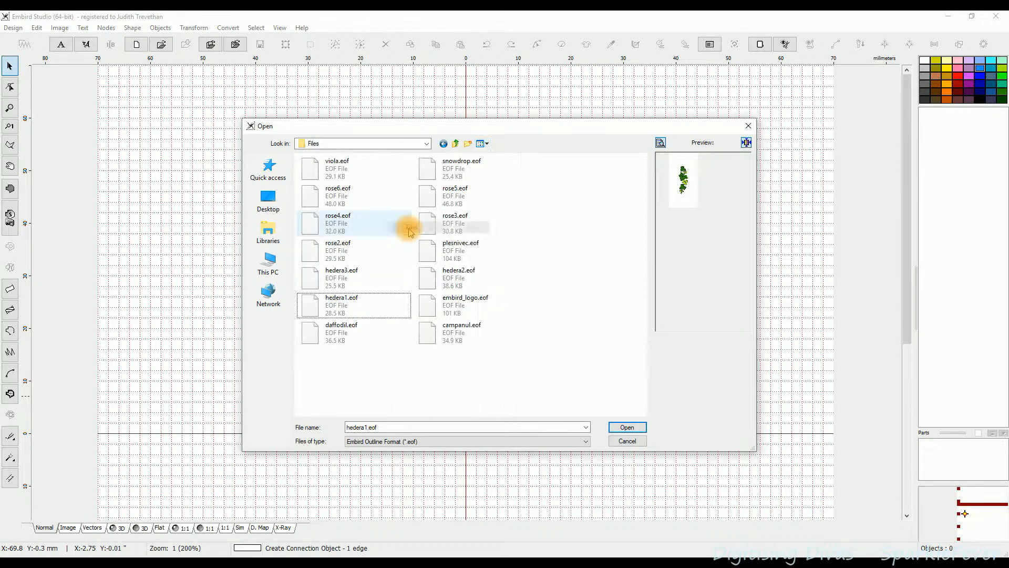
pyautogui.click(483, 143)
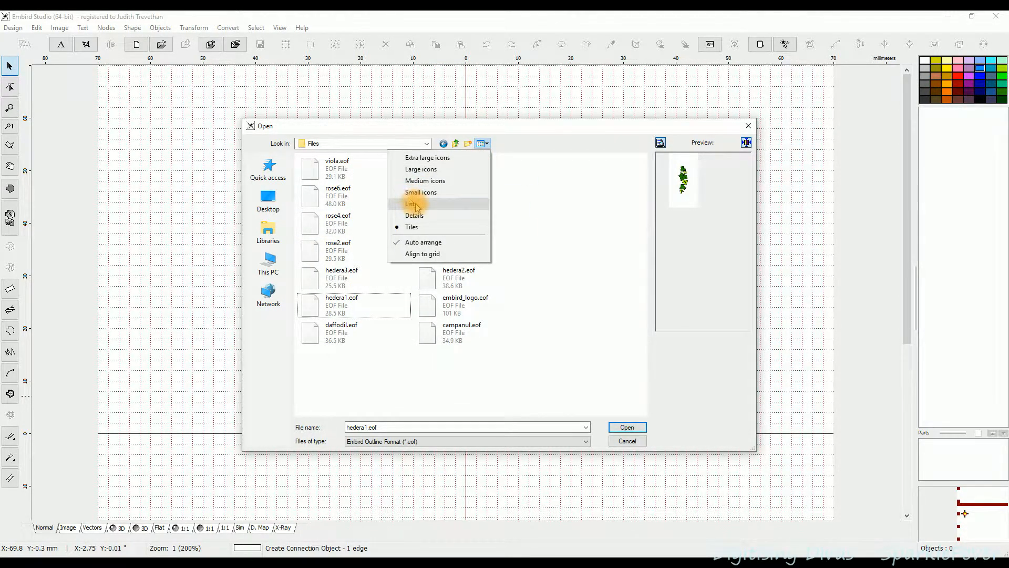
pyautogui.click(417, 205)
pyautogui.click(484, 144)
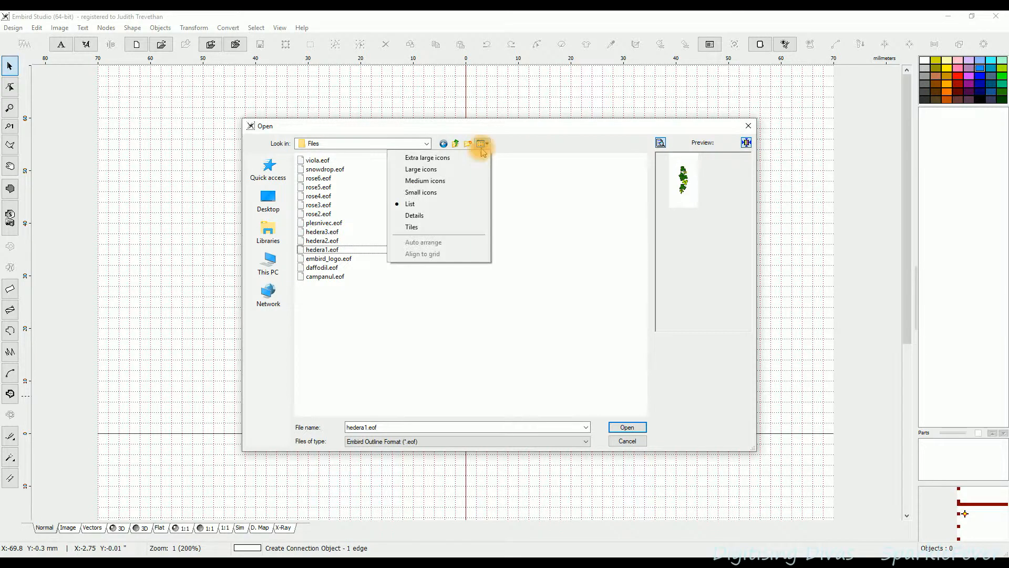
pyautogui.click(429, 181)
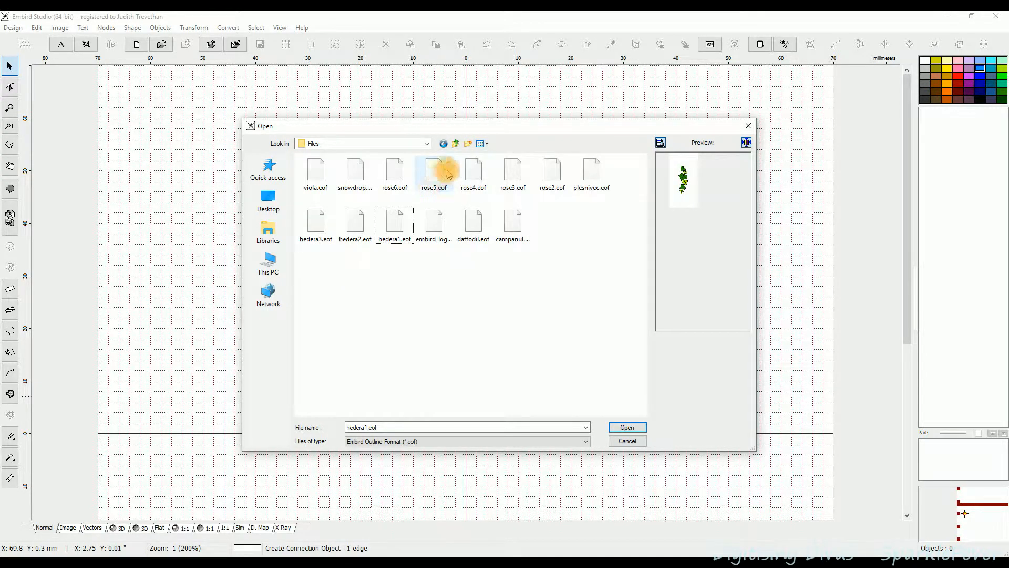
# Display the design files as Large icons and Extra large icons, and return to the Details view
pyautogui.click(486, 145)
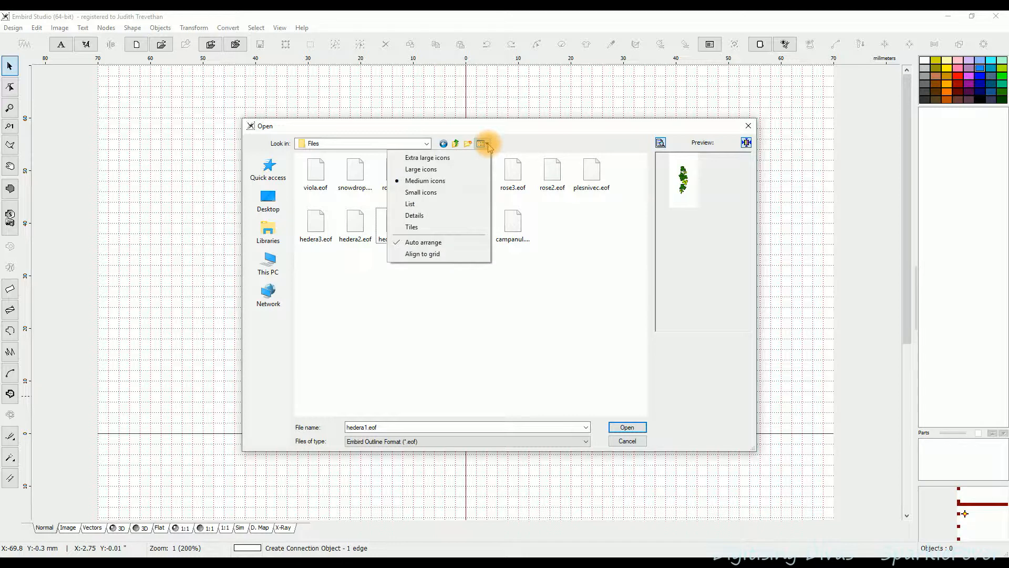
pyautogui.click(428, 170)
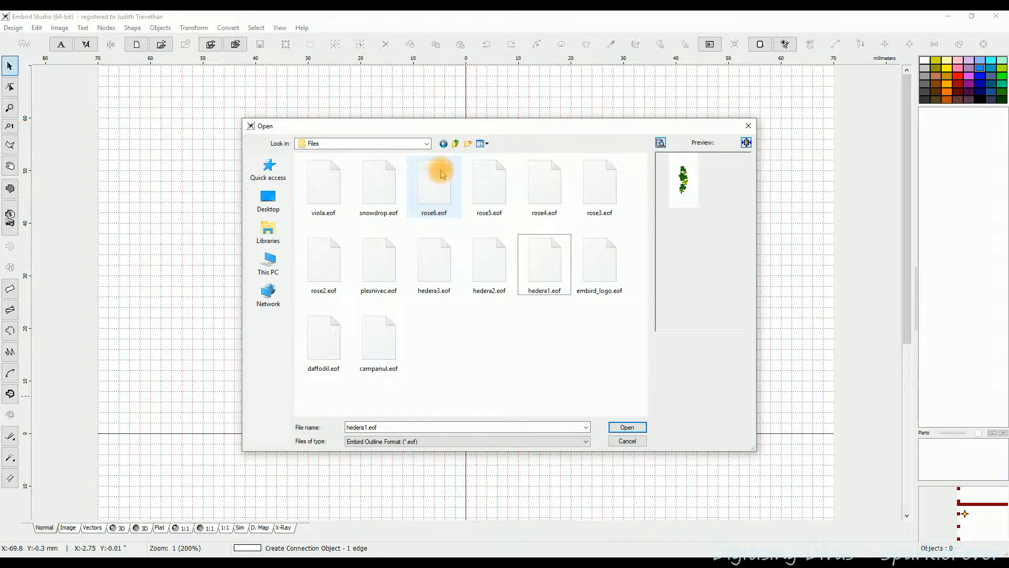
pyautogui.click(486, 144)
pyautogui.click(447, 153)
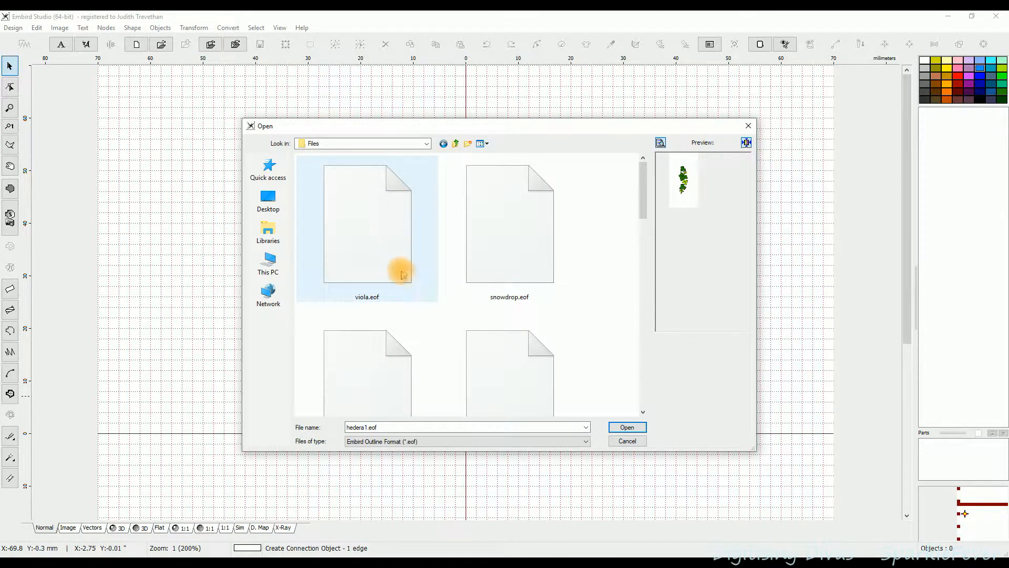
pyautogui.click(482, 146)
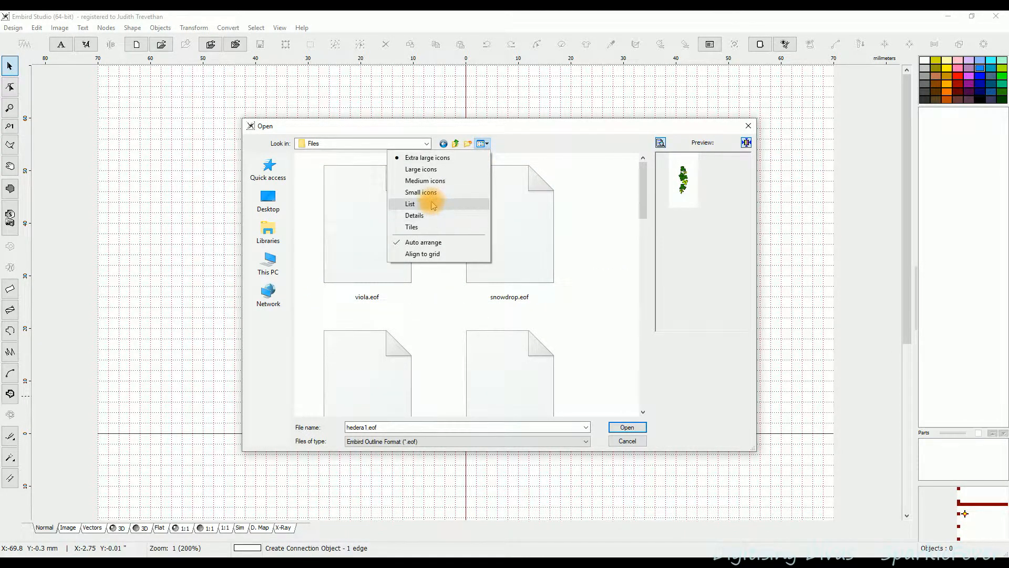
pyautogui.click(426, 216)
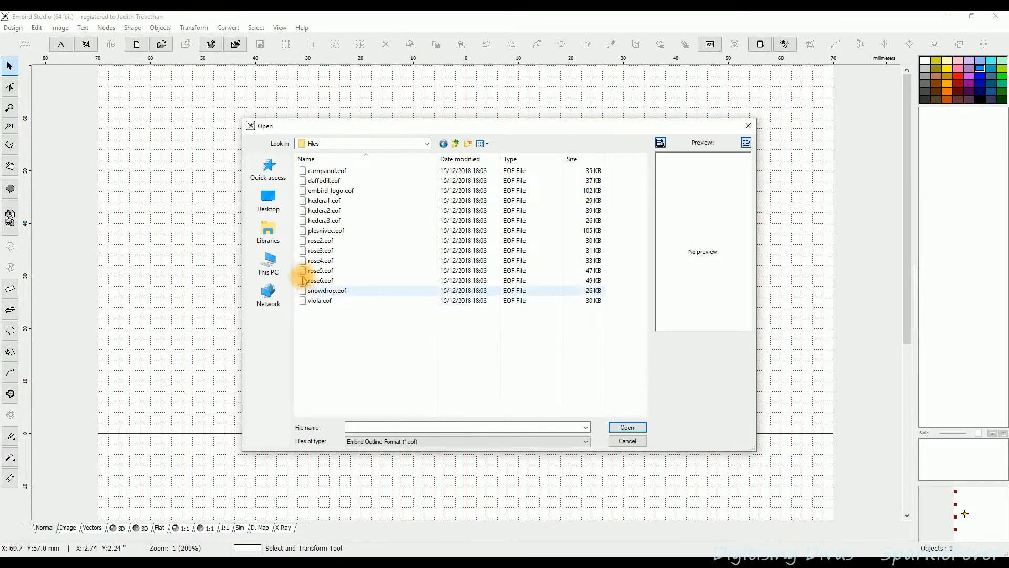
# Open SwirlsA Mono Path Excse embd.eof from the Exercise 1 Path SwirlsA Mono folder in the Quick access folder Fit2Stitch Exercises
pyautogui.click(269, 166)
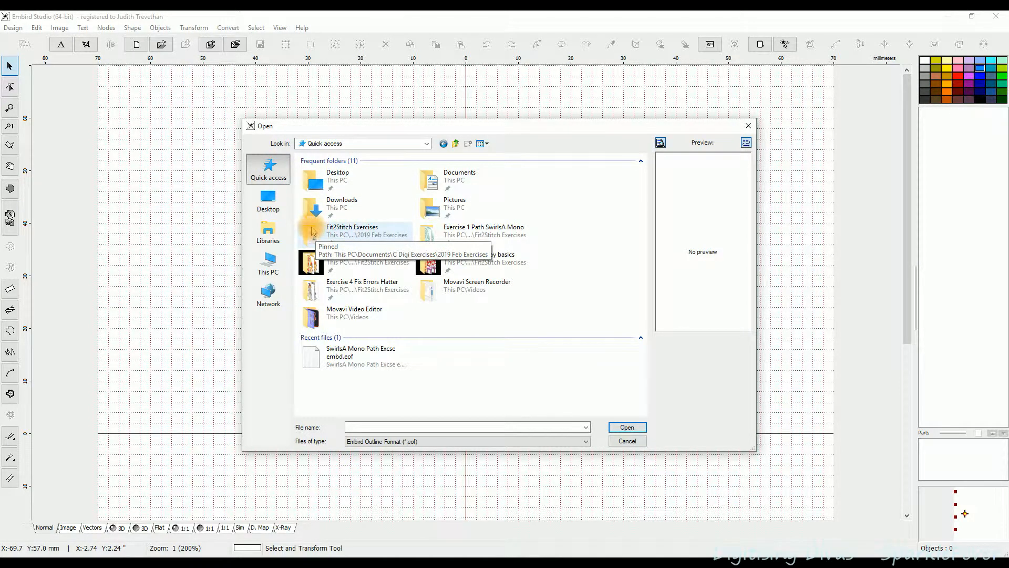
pyautogui.click(334, 231)
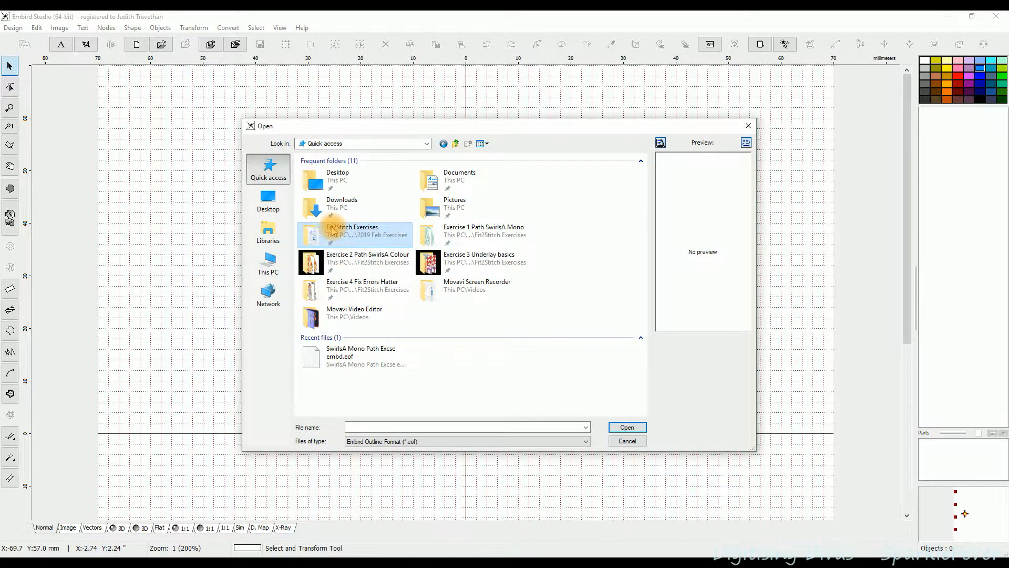
pyautogui.doubleClick(333, 230)
pyautogui.click(307, 174)
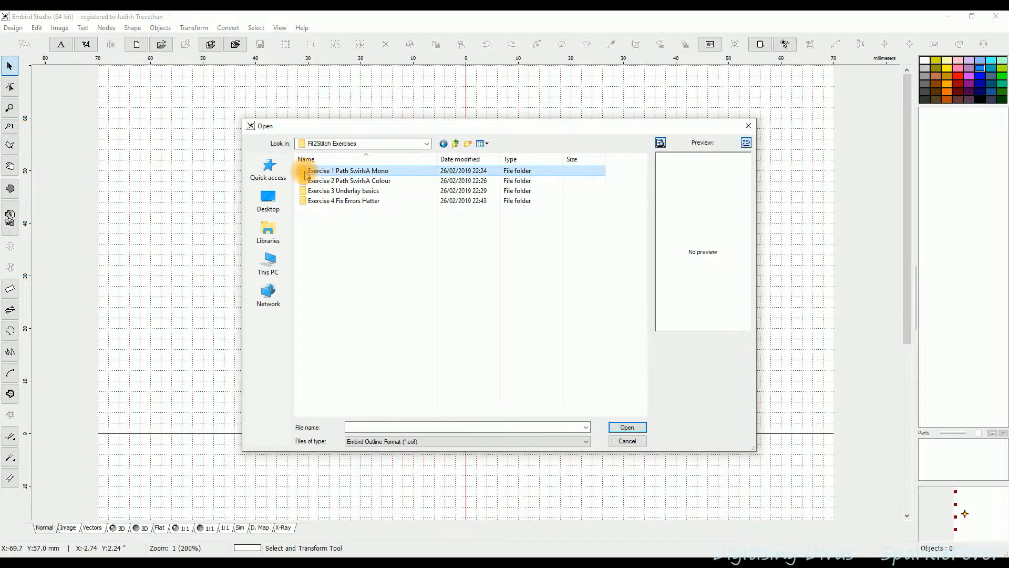
pyautogui.doubleClick(306, 173)
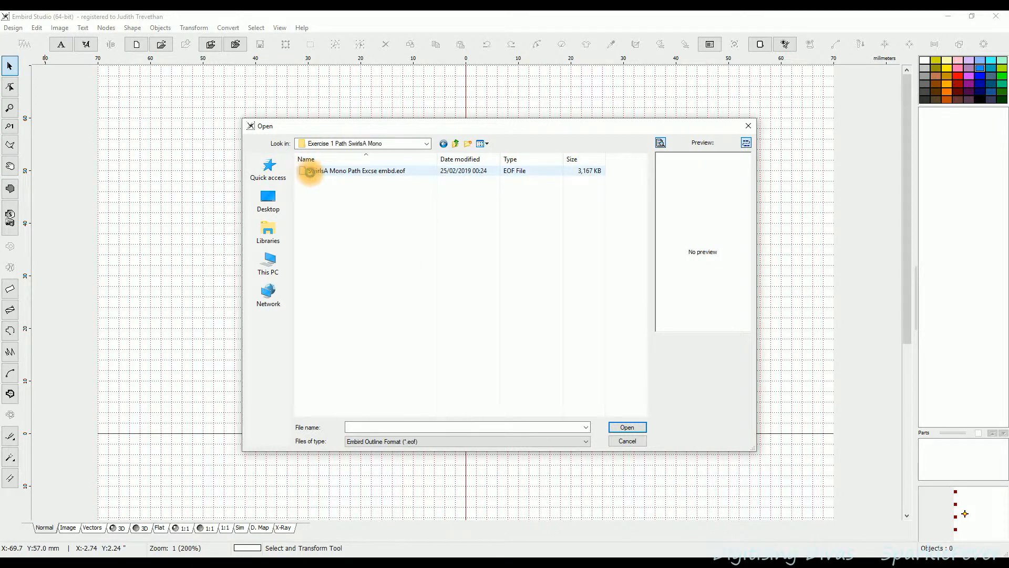
pyautogui.click(311, 176)
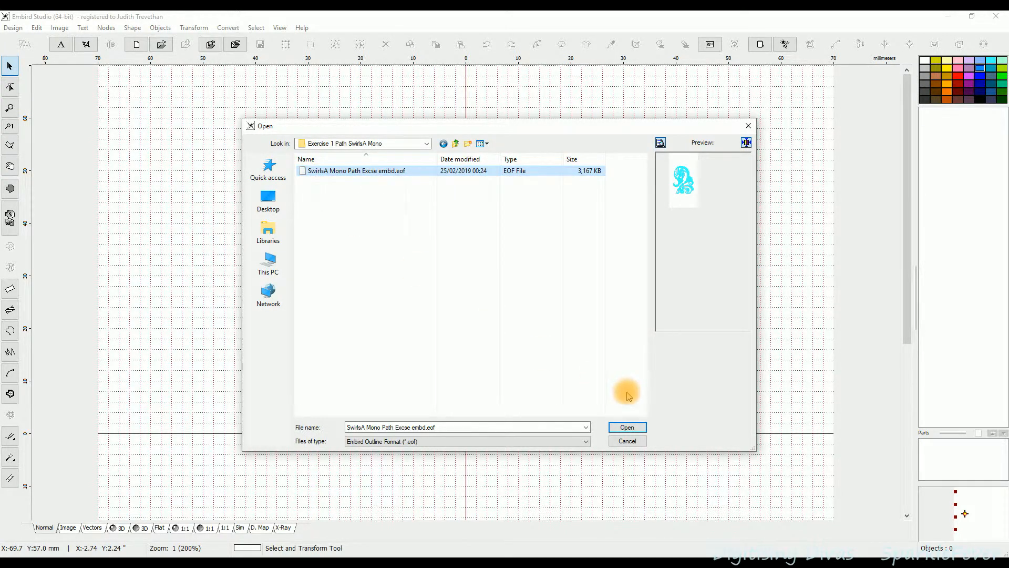
pyautogui.click(636, 428)
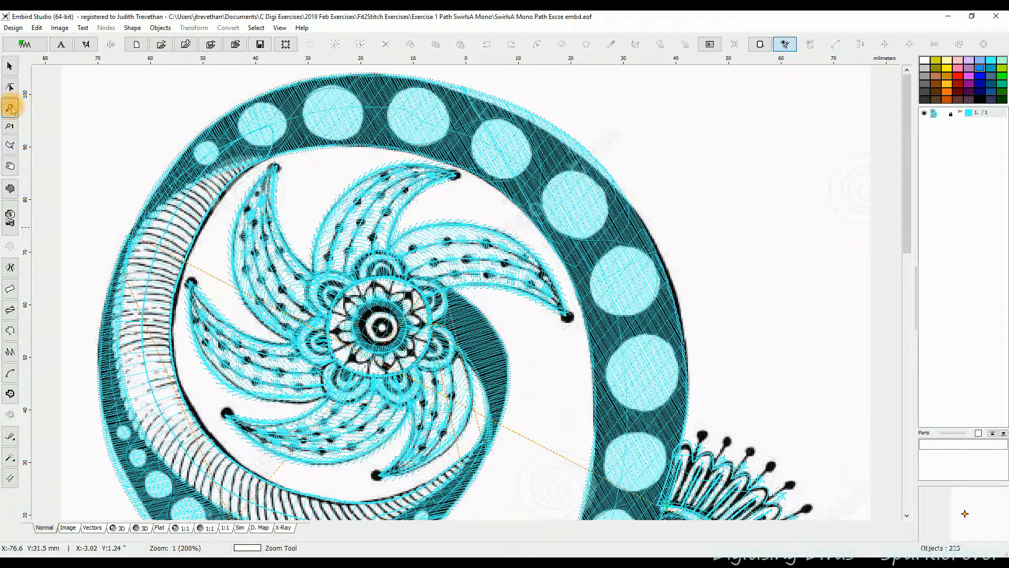
# Set the design's zoom to 100% and hide its background image so only the stitches and vectors show
pyautogui.click(10, 107)
pyautogui.rightClick(673, 149)
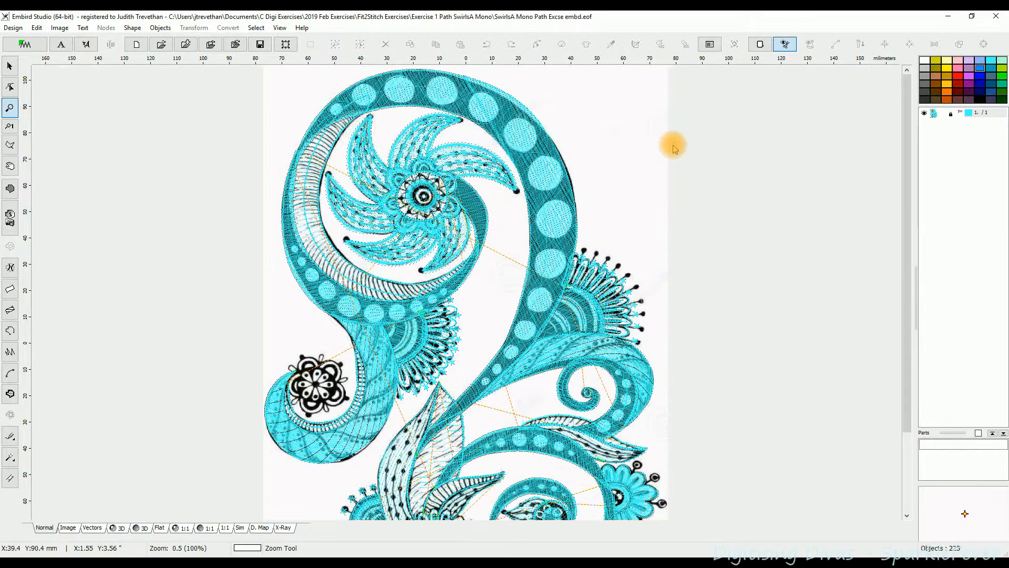
pyautogui.rightClick(635, 143)
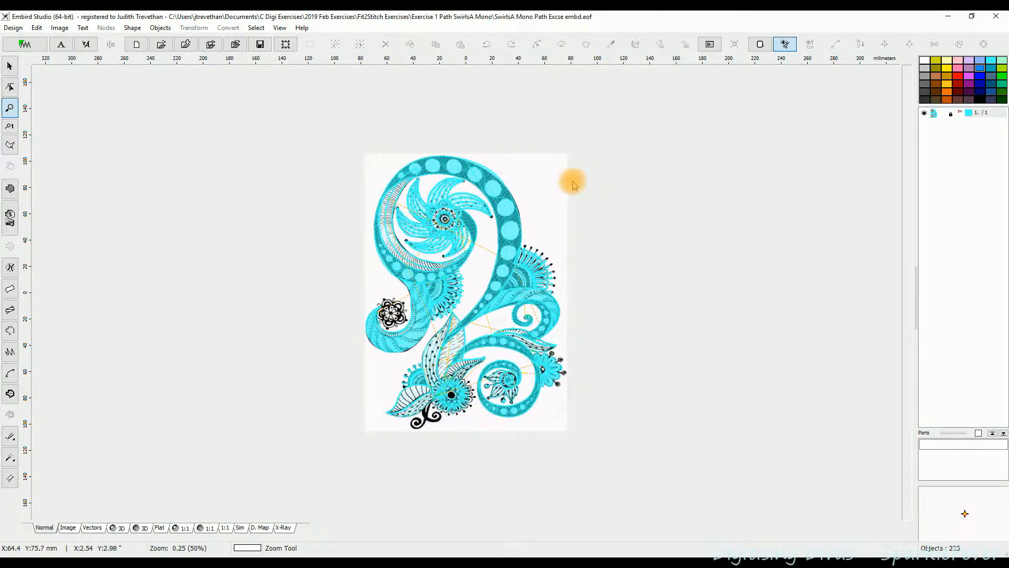
pyautogui.click(551, 174)
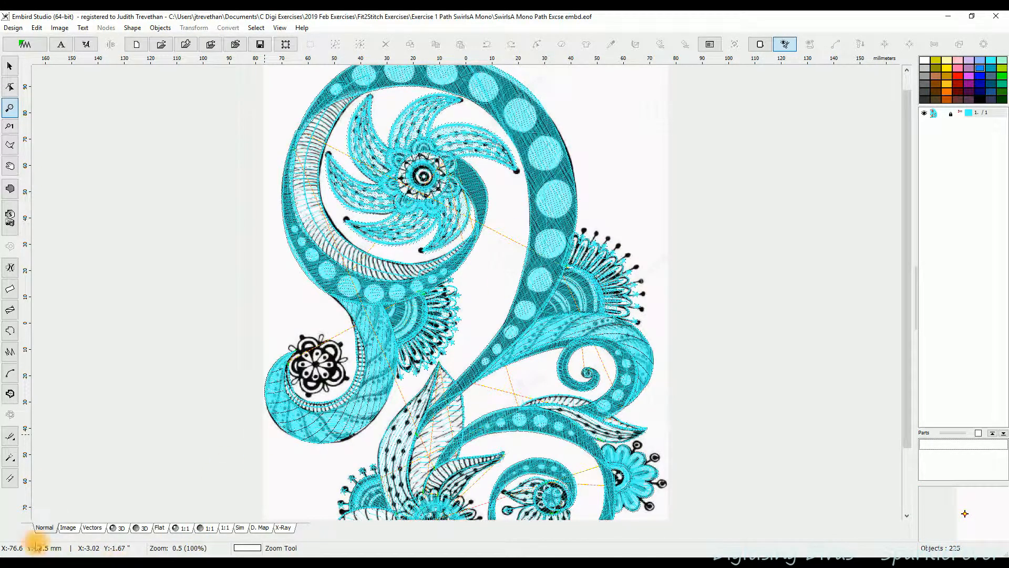
pyautogui.click(92, 528)
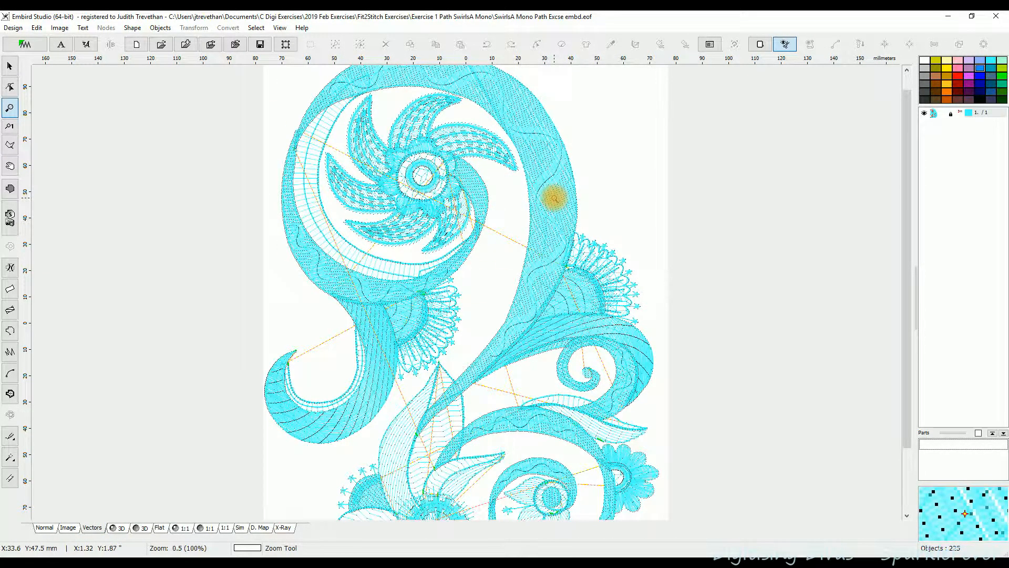
pyautogui.press('F9')
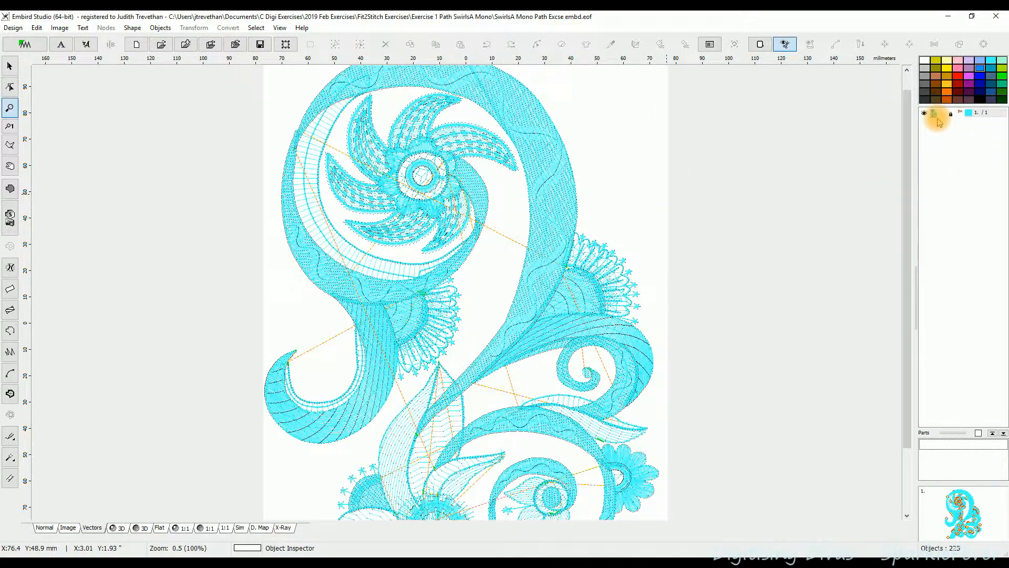
# Ungroup the swirl design into its individual objects with Ungroup 1, deselect them and return to the start of the object list
pyautogui.click(935, 116)
pyautogui.rightClick(934, 117)
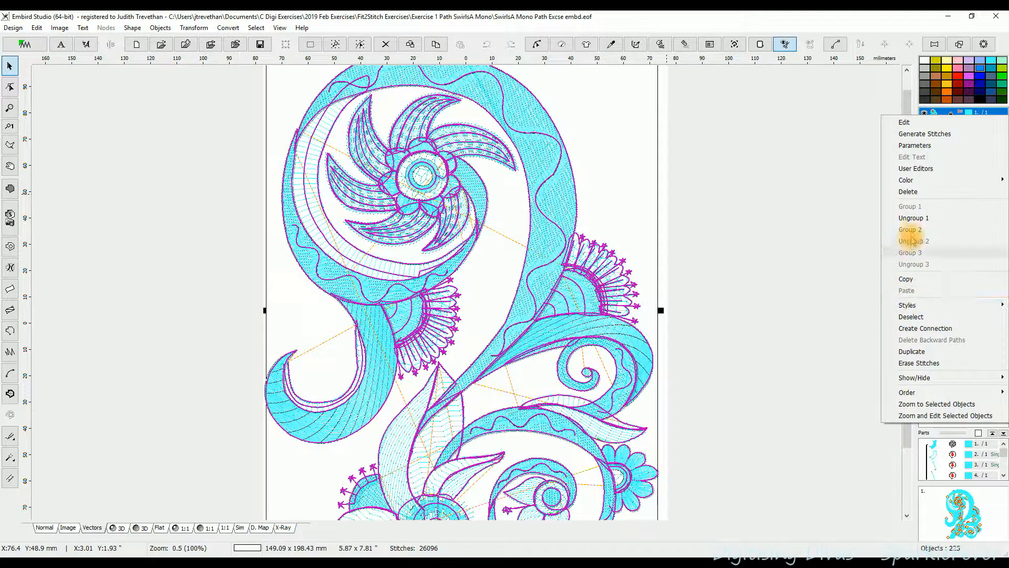
pyautogui.click(912, 217)
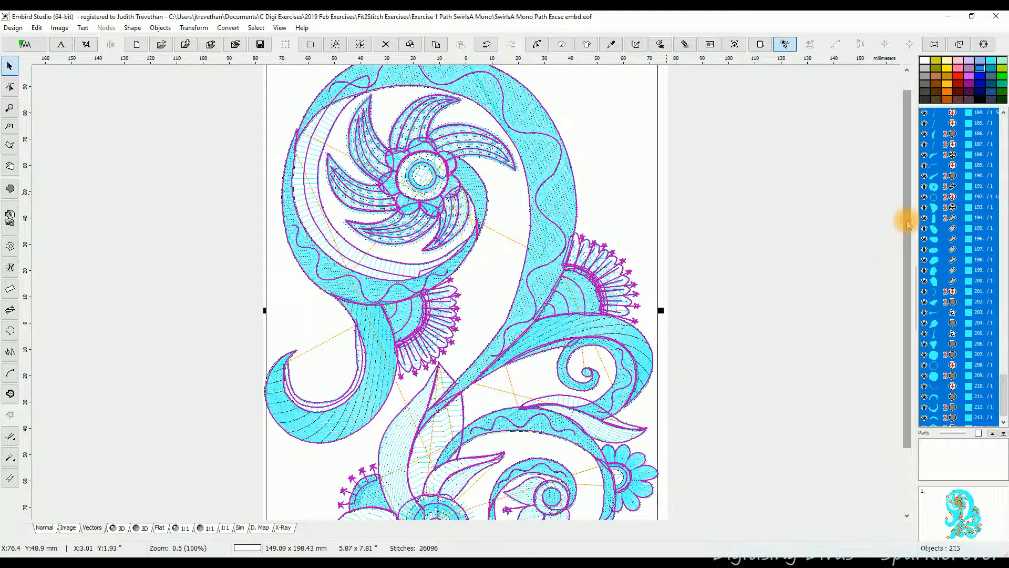
pyautogui.click(661, 118)
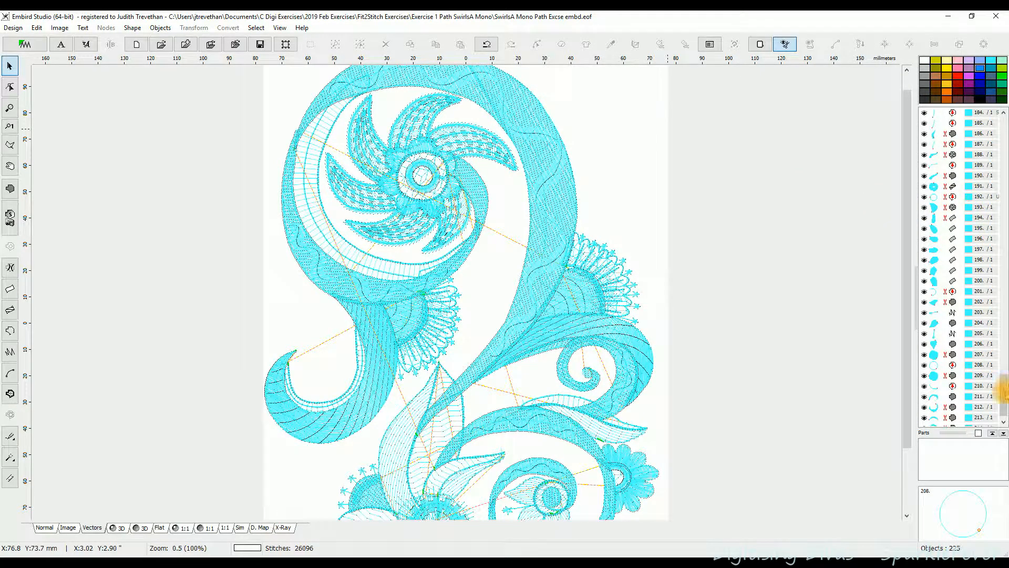
pyautogui.moveTo(1003, 379); pyautogui.dragTo(964, 113)
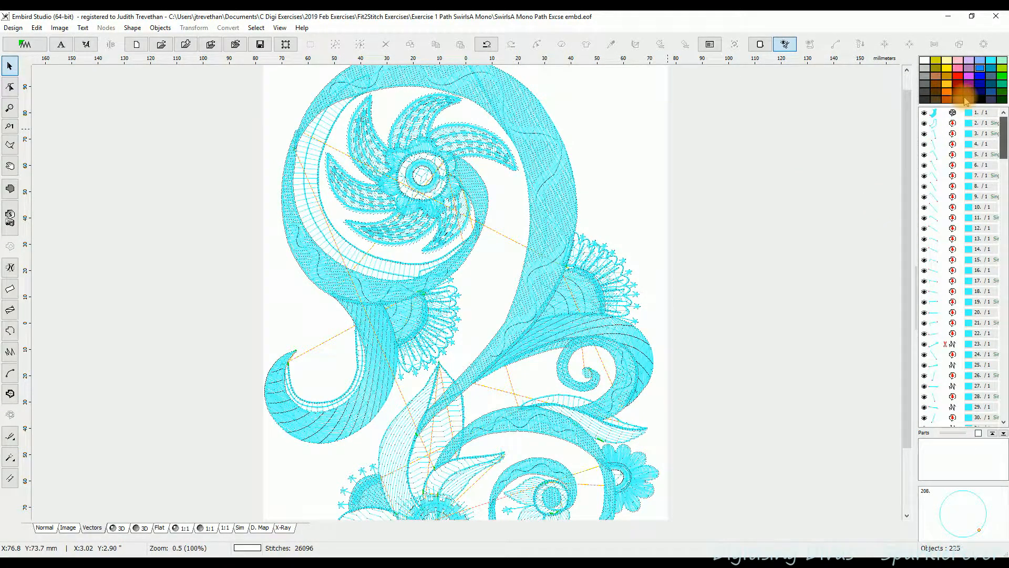
# Select the pinwheel outline and its central circle fill, objects 55 and 56, hide all other objects, and deselect
pyautogui.moveTo(1004, 138); pyautogui.dragTo(1004, 185)
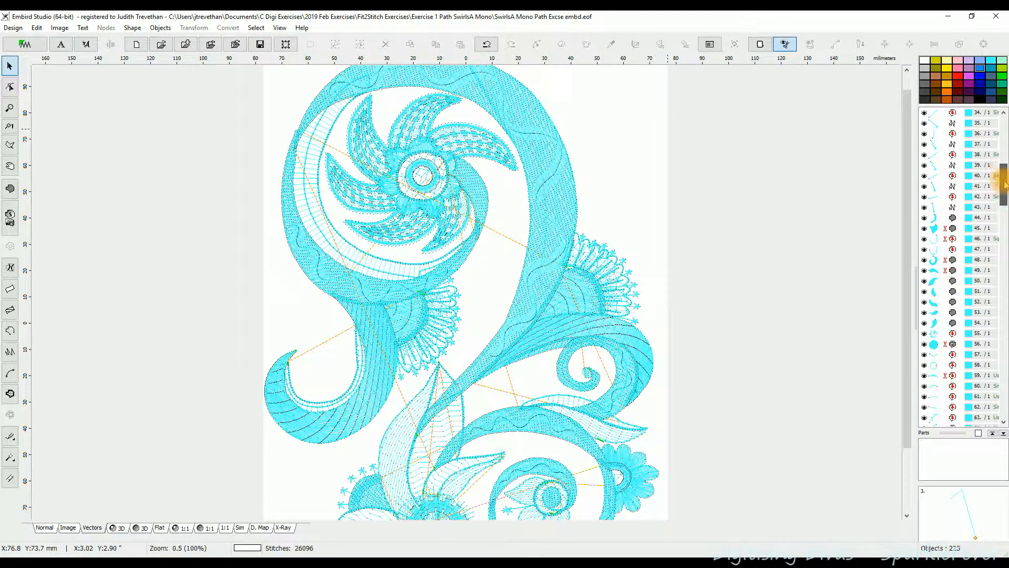
pyautogui.click(938, 339)
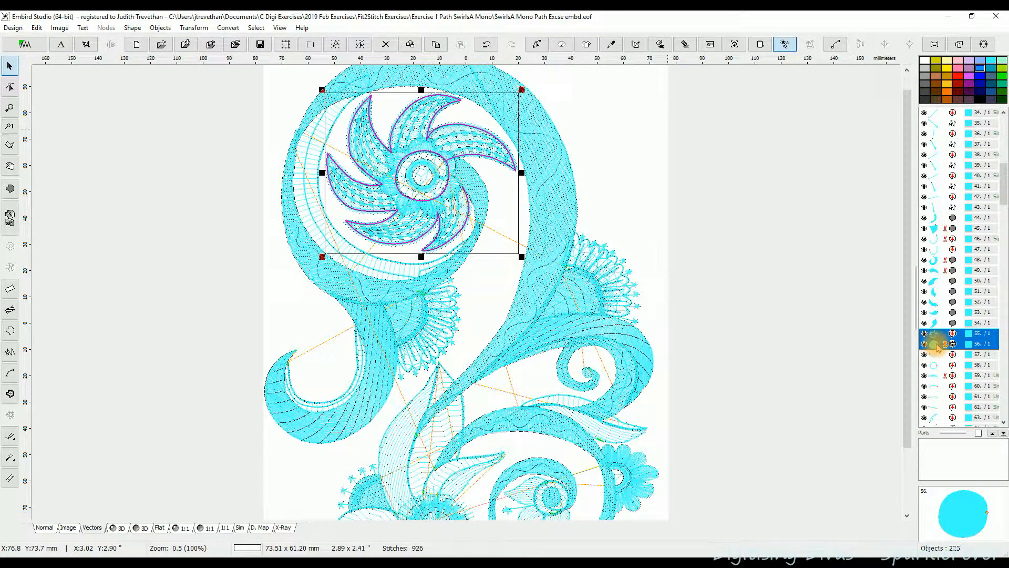
pyautogui.rightClick(937, 347)
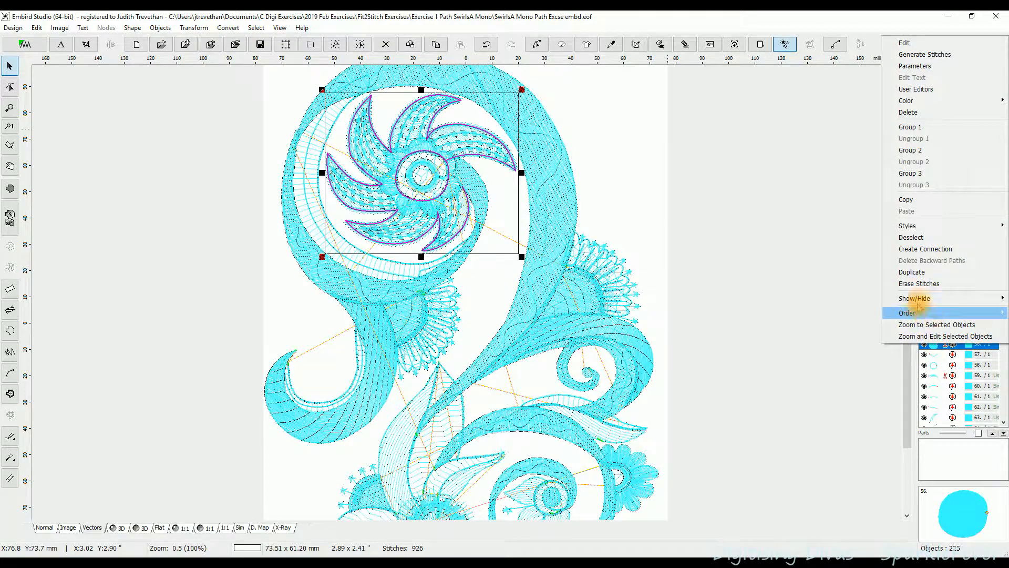
pyautogui.moveTo(914, 298)
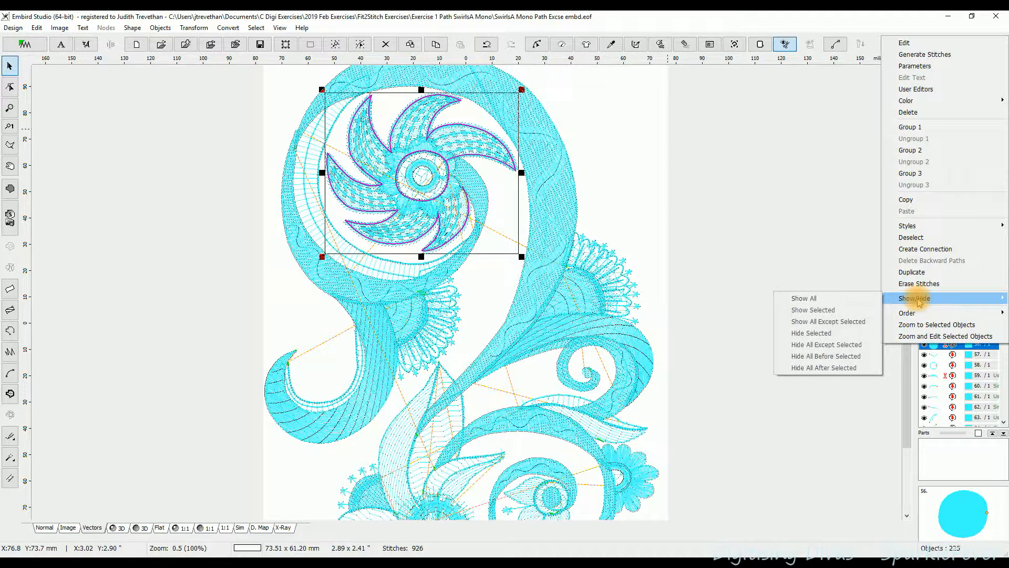
pyautogui.click(823, 348)
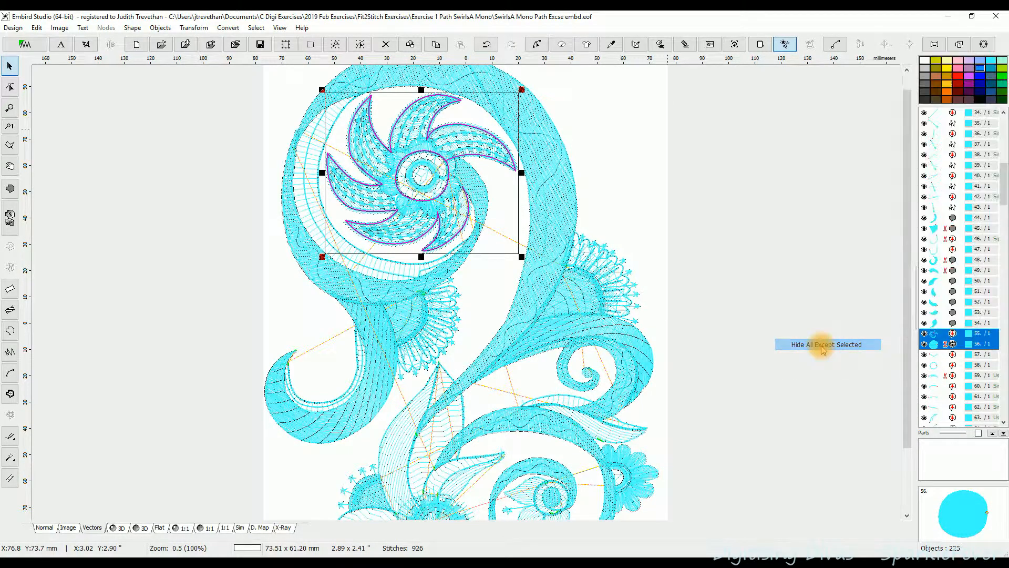
pyautogui.click(620, 362)
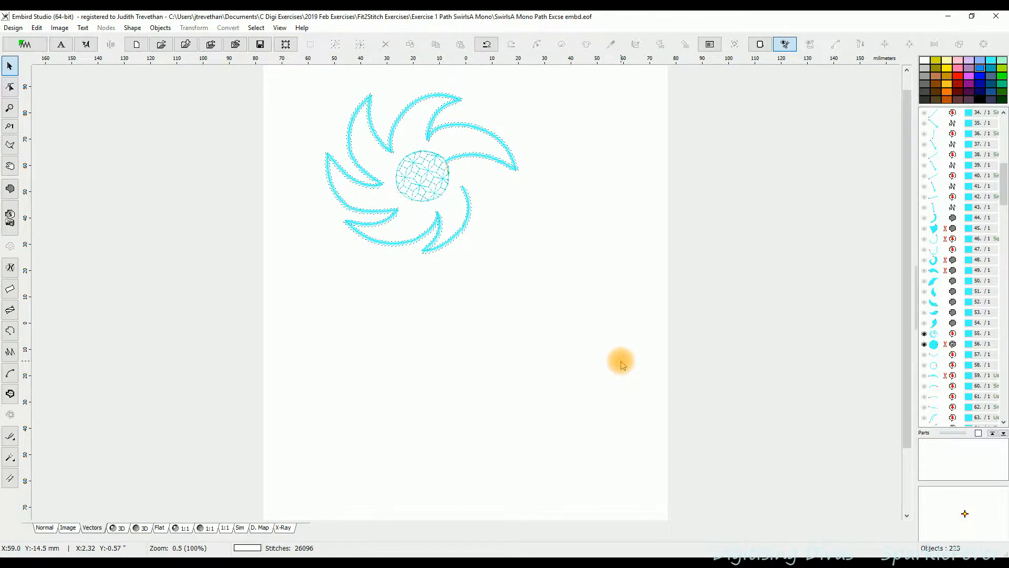
# Examine the nodes and connection points of the central circle fill in node editing at 600% zoom, and leave the editing
pyautogui.click(416, 180)
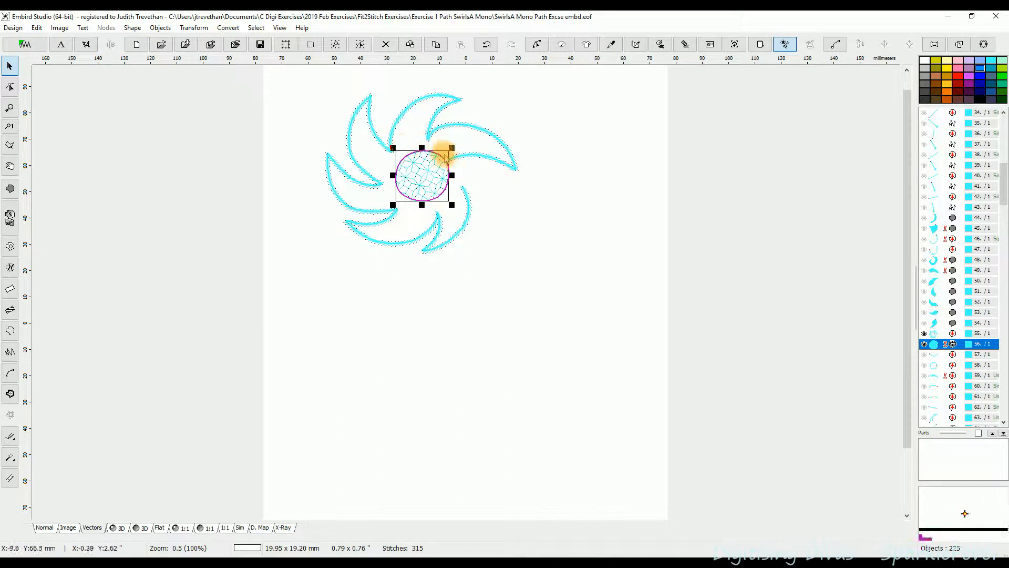
pyautogui.click(537, 44)
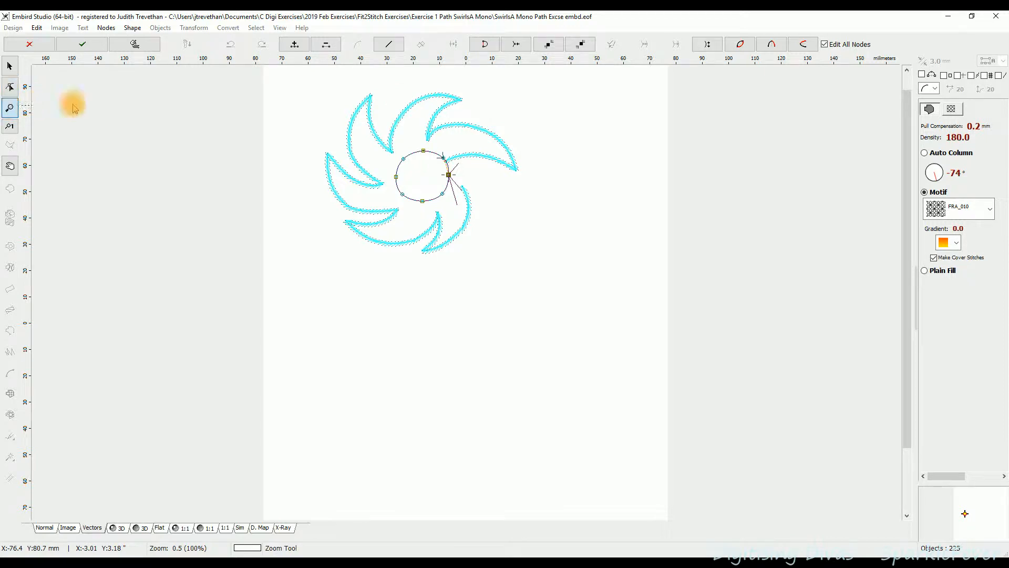
pyautogui.click(383, 114)
pyautogui.click(383, 114)
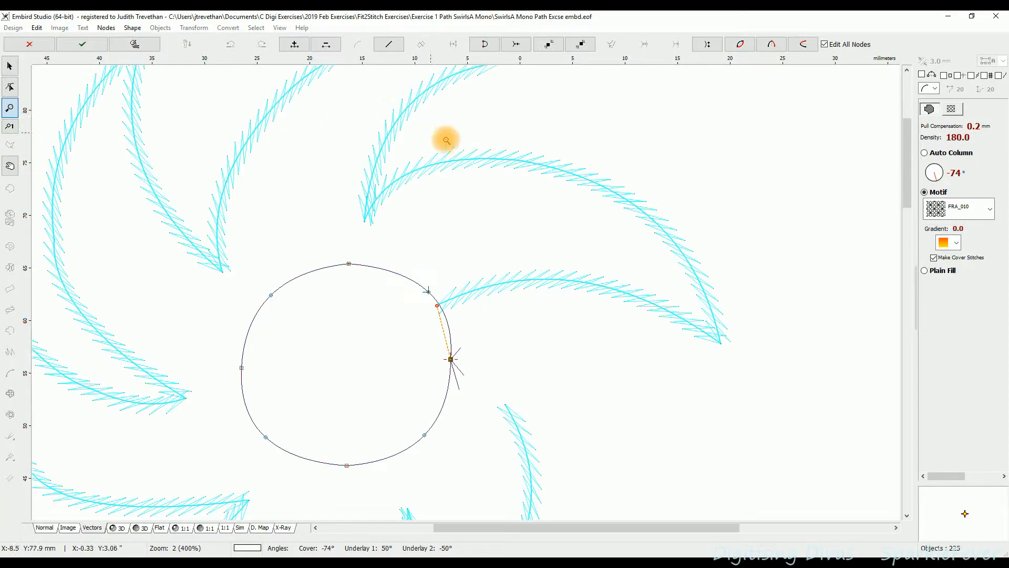
pyautogui.click(456, 143)
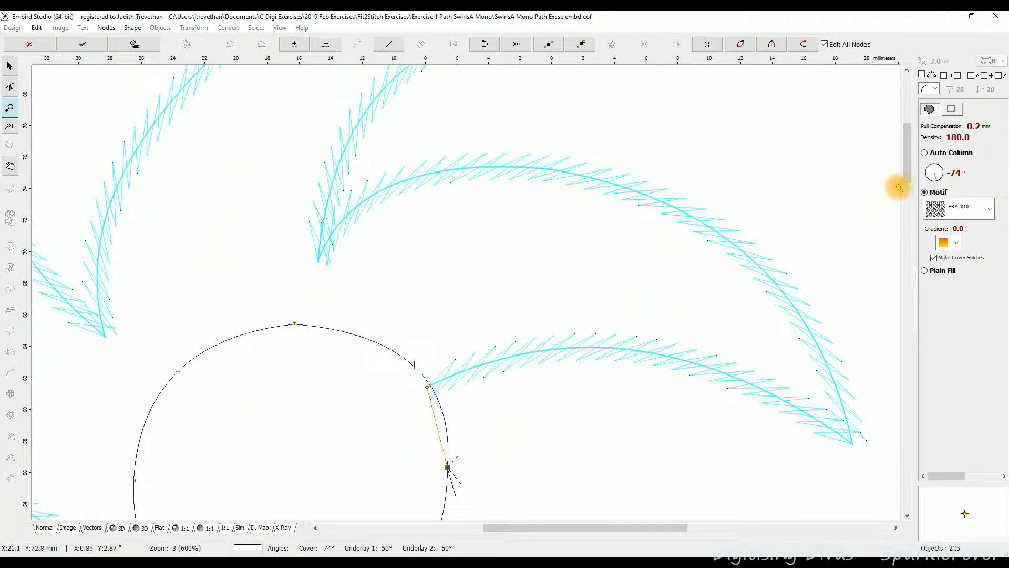
pyautogui.moveTo(906, 175)
pyautogui.mouseDown()
pyautogui.moveTo(897, 207)
pyautogui.moveTo(900, 186)
pyautogui.mouseUp()
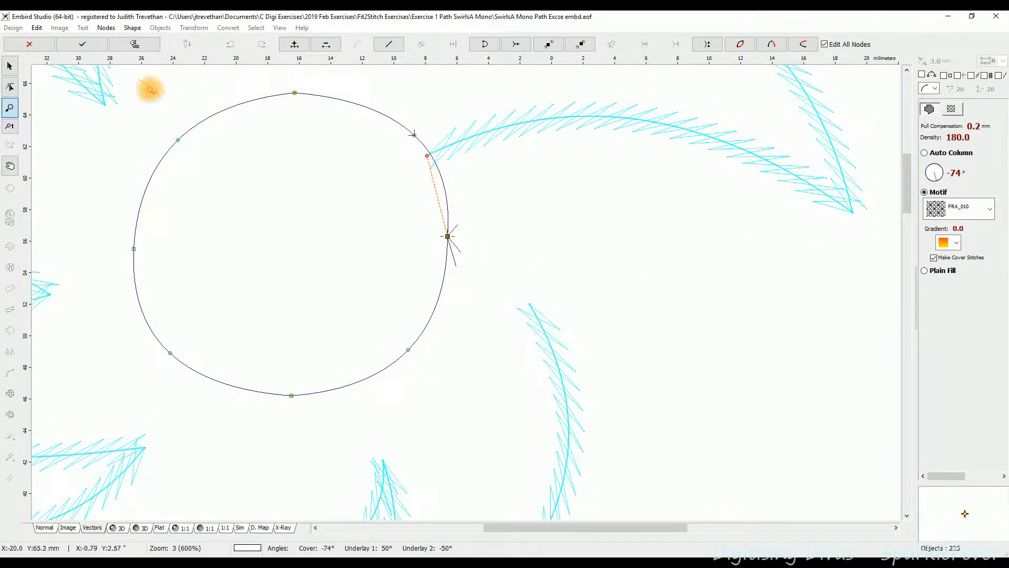
pyautogui.click(11, 65)
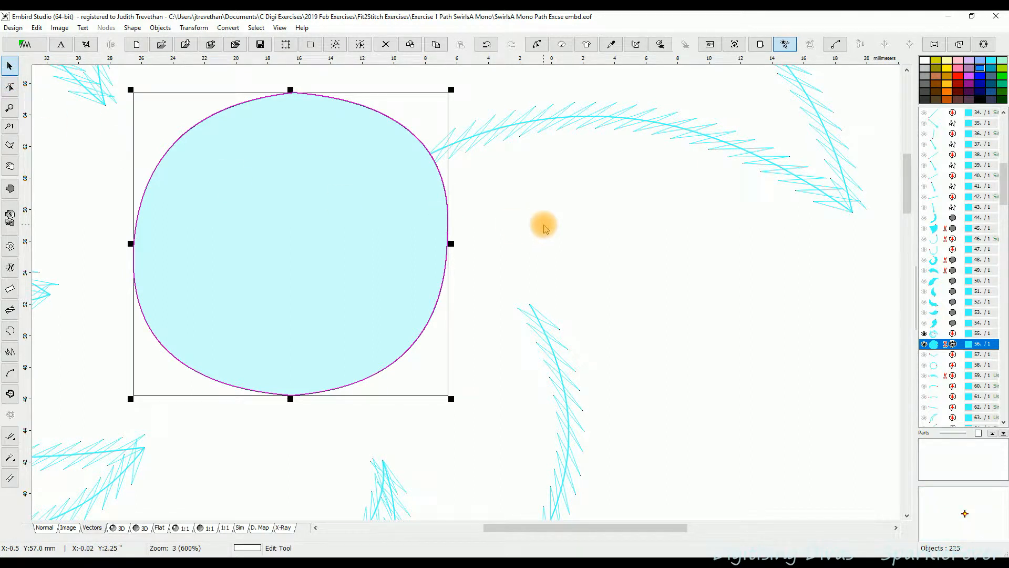
# Try nudging the circle fill's upper-right and top nodes under the screen magnifier, and cancel the node edit
pyautogui.click(537, 45)
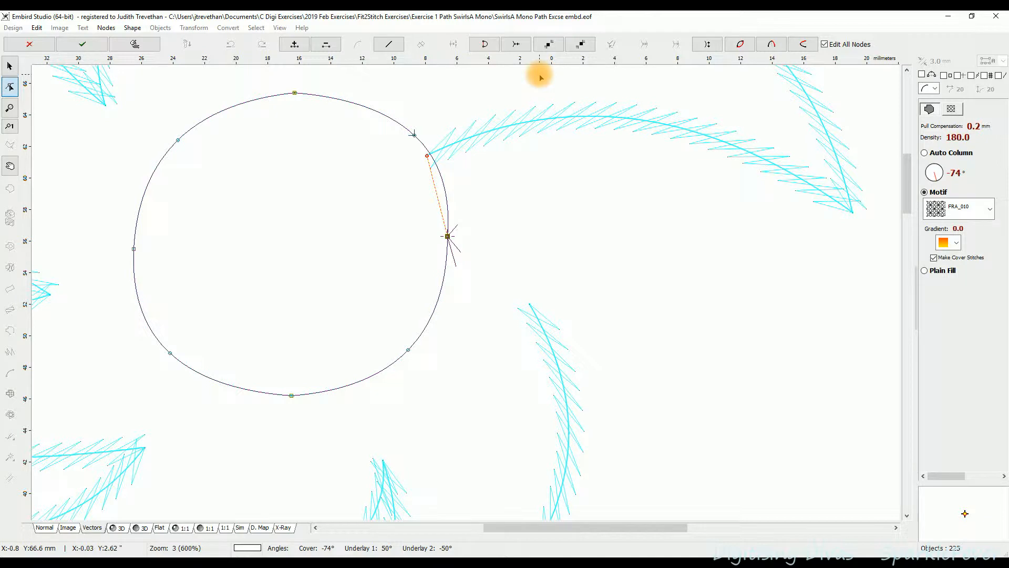
pyautogui.press('super+plus')
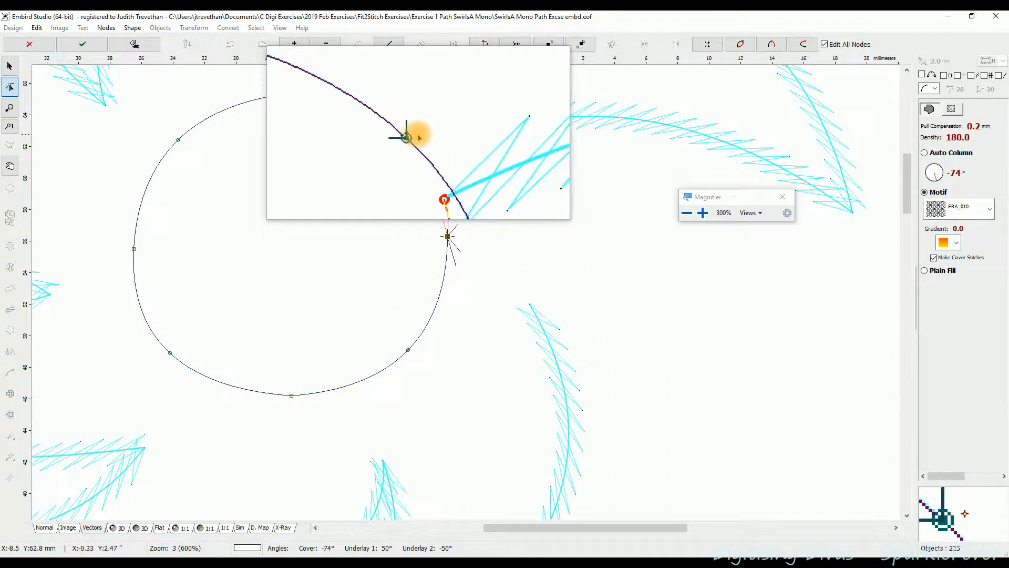
pyautogui.click(415, 137)
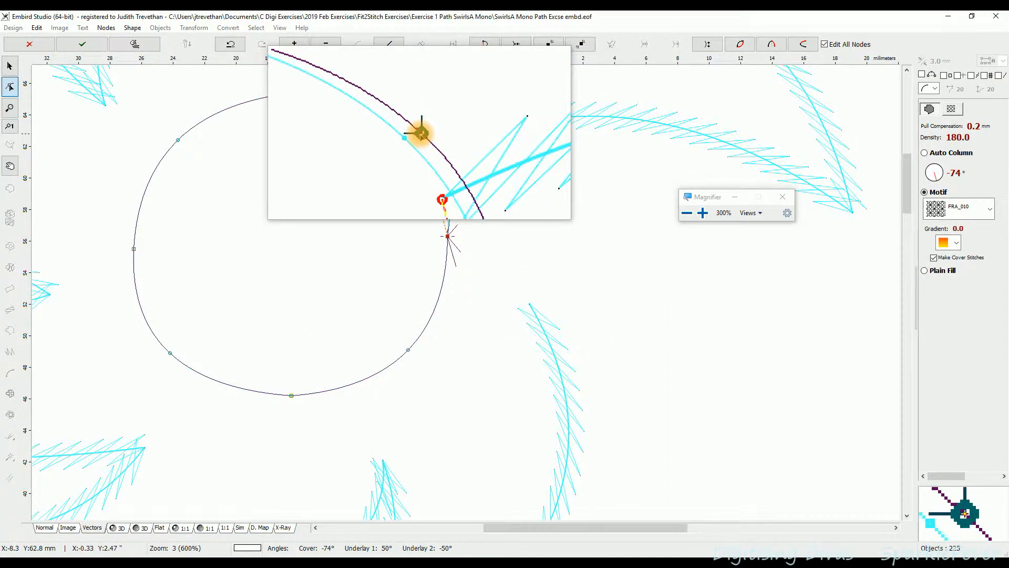
pyautogui.click(417, 134)
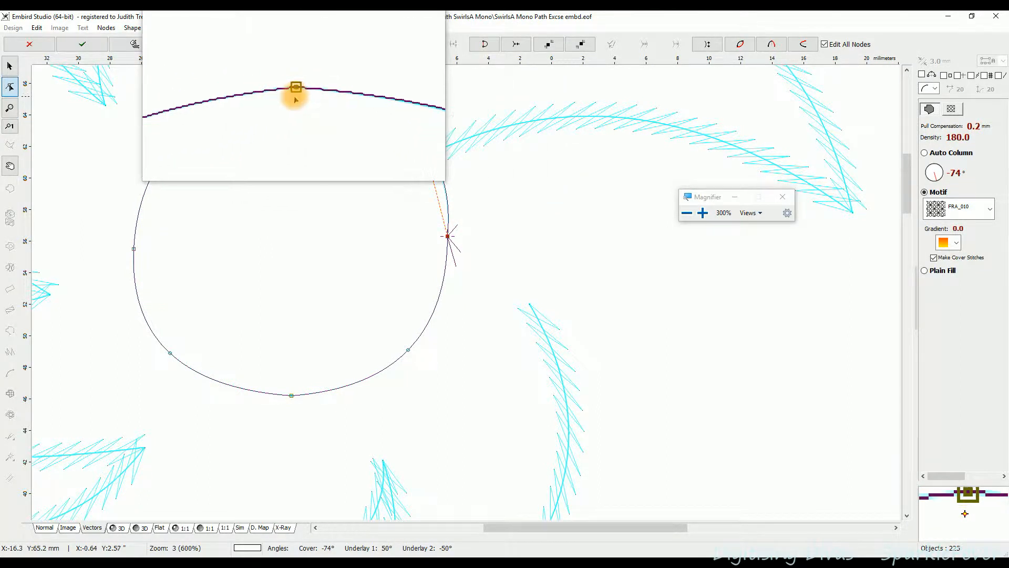
pyautogui.moveTo(295, 95)
pyautogui.mouseDown()
pyautogui.moveTo(294, 83)
pyautogui.moveTo(296, 95)
pyautogui.mouseUp()
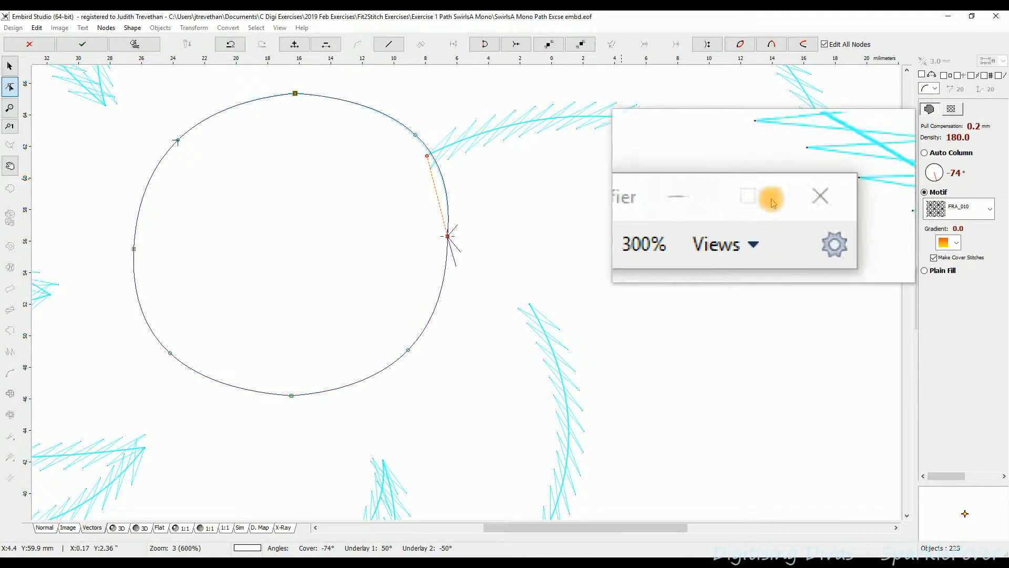
pyautogui.click(789, 197)
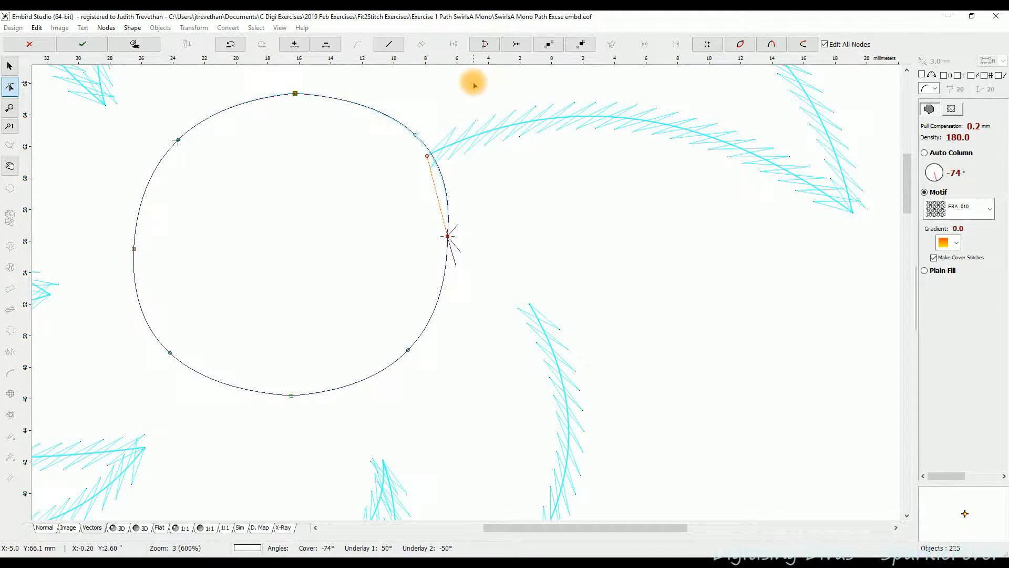
pyautogui.press('Escape')
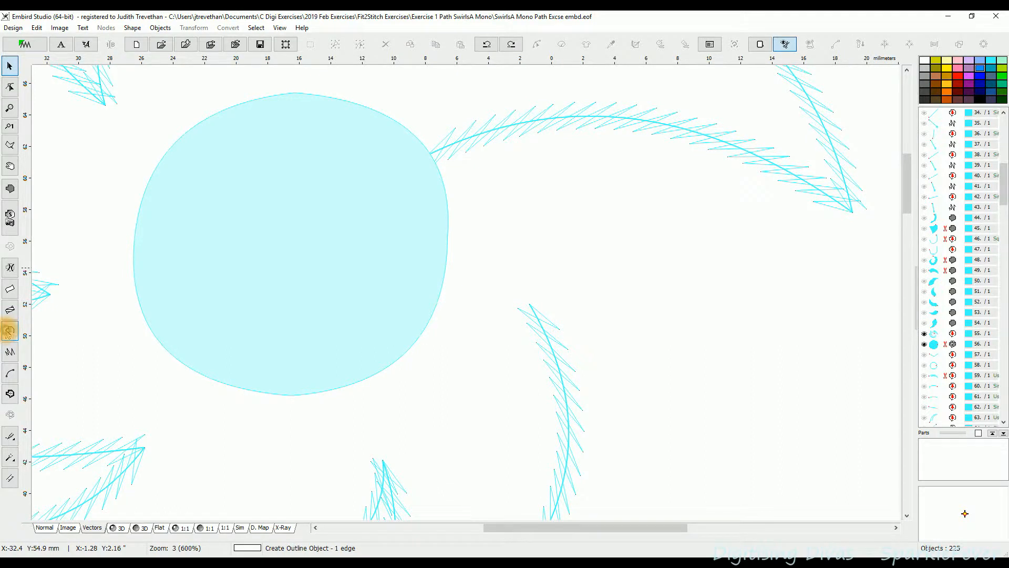
# Start a single-stitch outline object at the connection point on the circle's right edge, snapping its first node to the nearest node
pyautogui.click(10, 331)
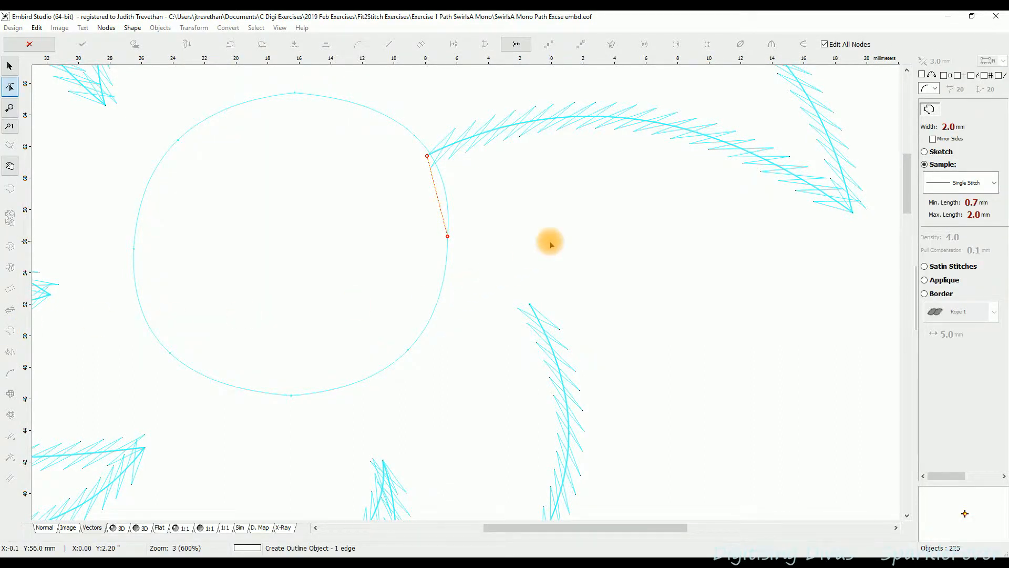
pyautogui.press('super+plus')
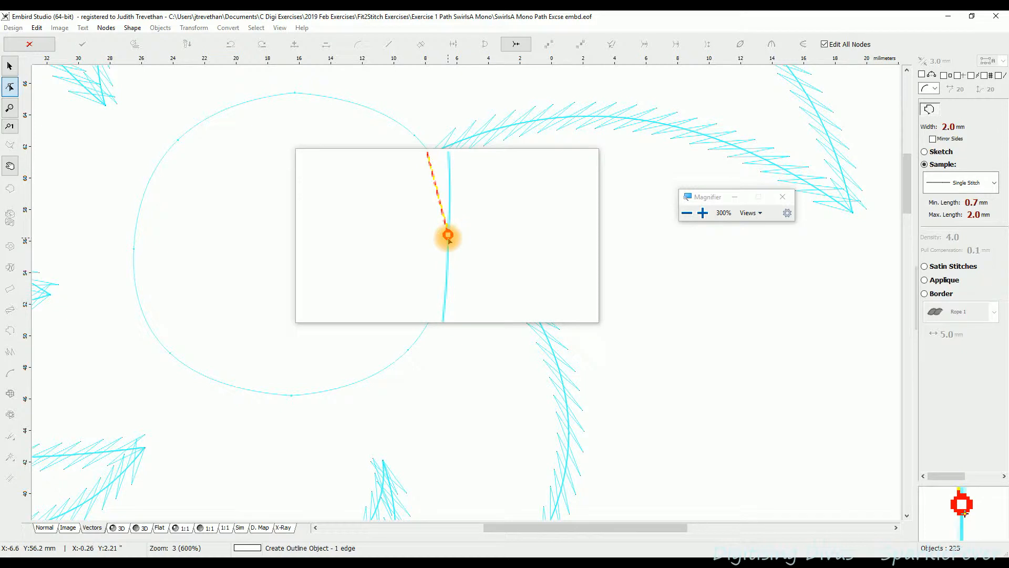
pyautogui.click(449, 237)
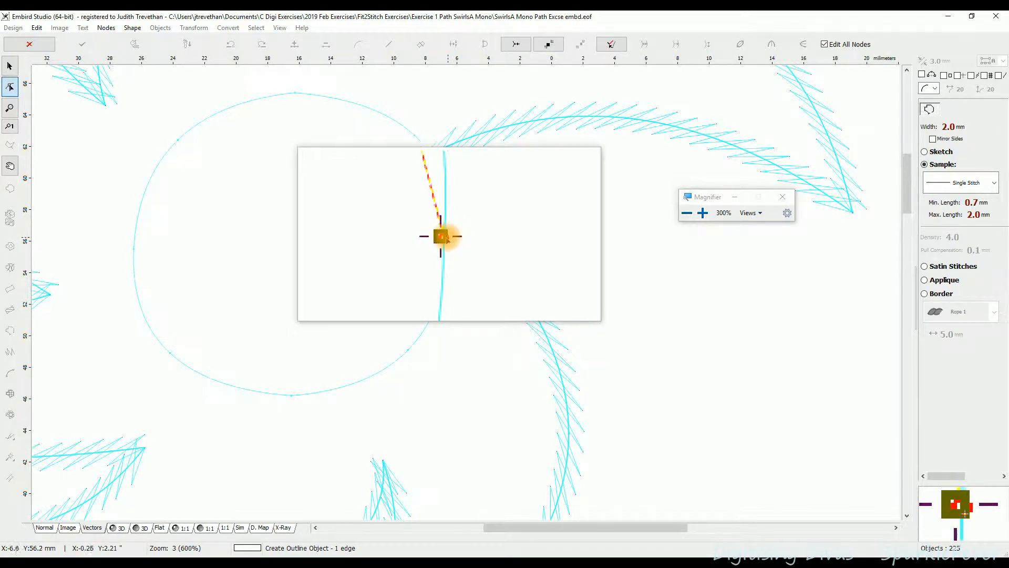
pyautogui.rightClick(449, 235)
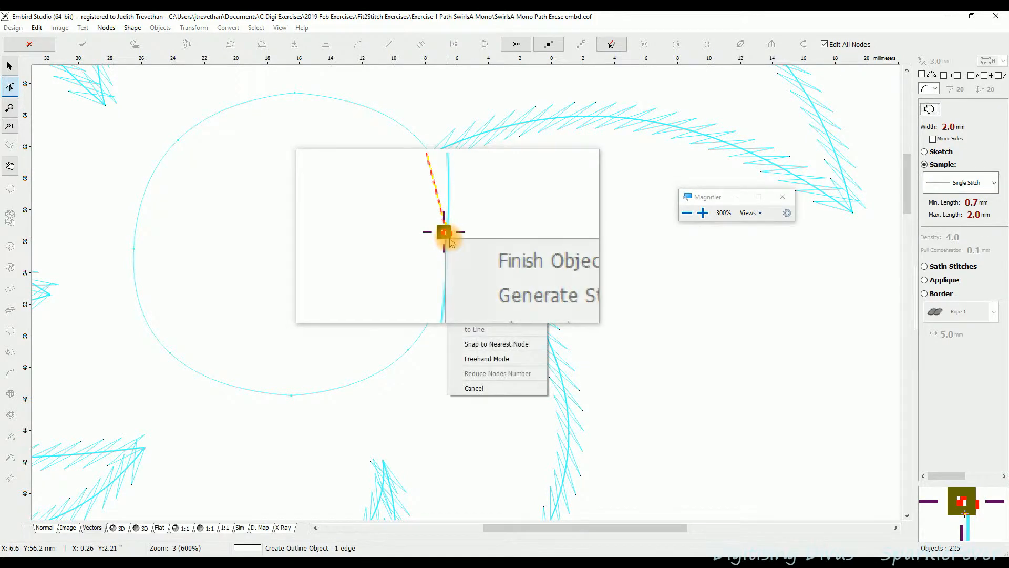
pyautogui.click(482, 347)
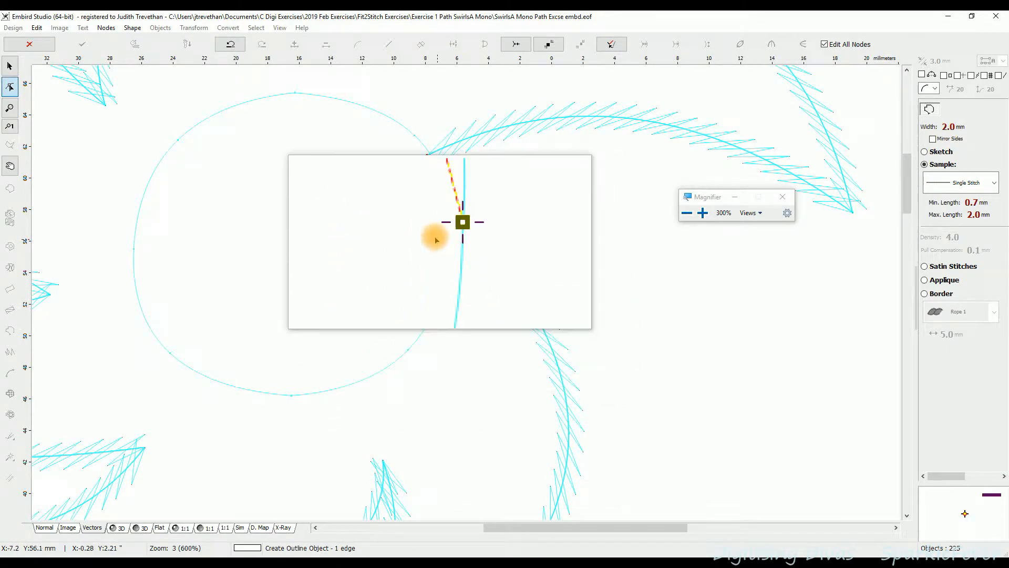
# End the outline where the pinwheel outline meets the circle, snap that node to the nearest node, finish the object and deselect it
pyautogui.click(429, 156)
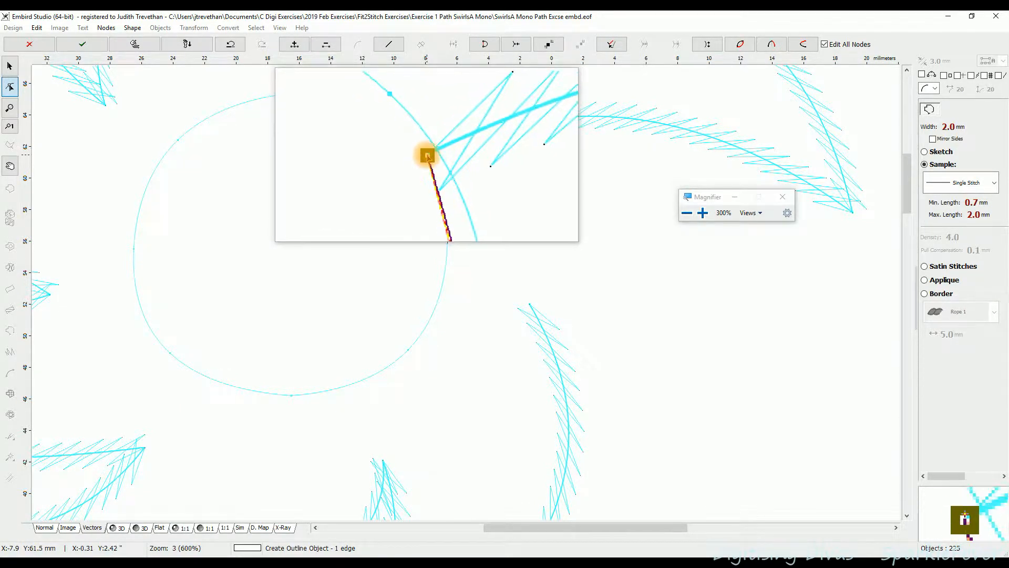
pyautogui.rightClick(428, 156)
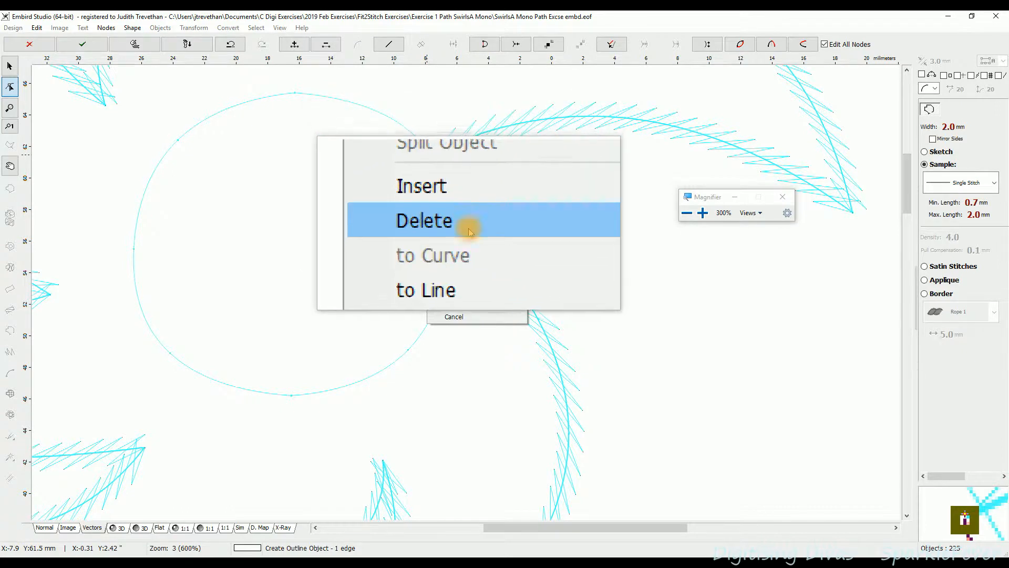
pyautogui.click(460, 274)
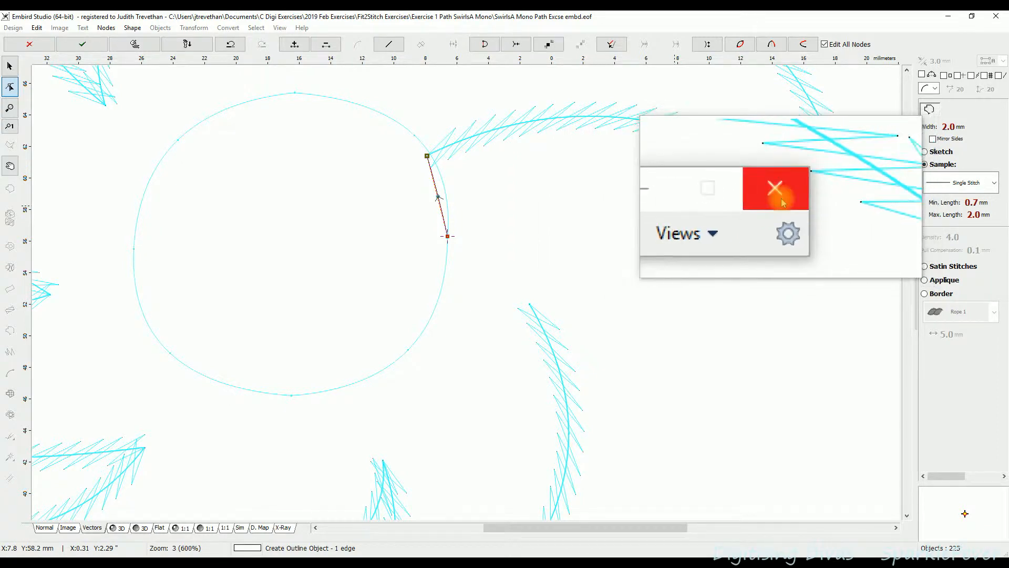
pyautogui.click(783, 204)
pyautogui.press('Return')
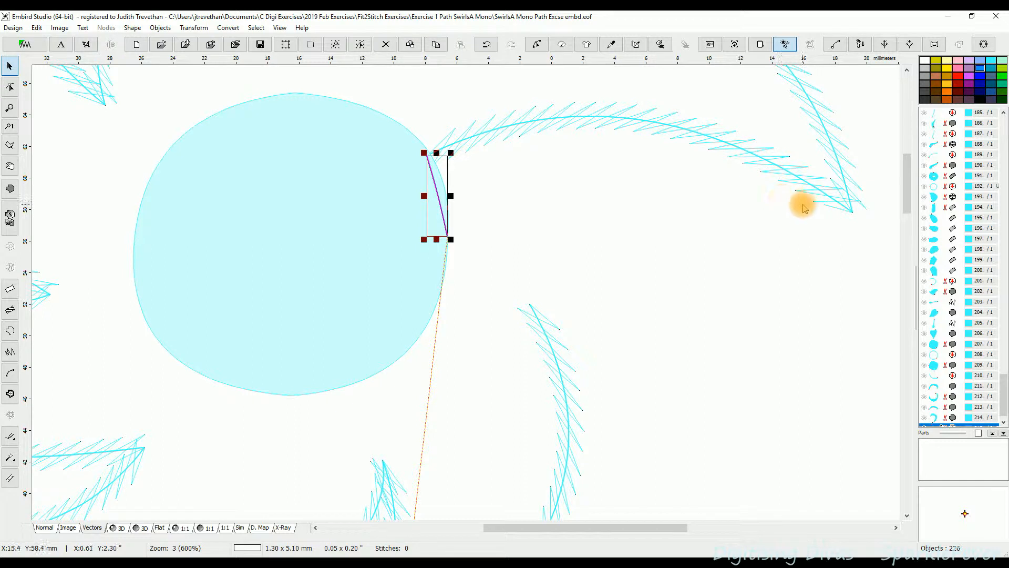
pyautogui.click(900, 470)
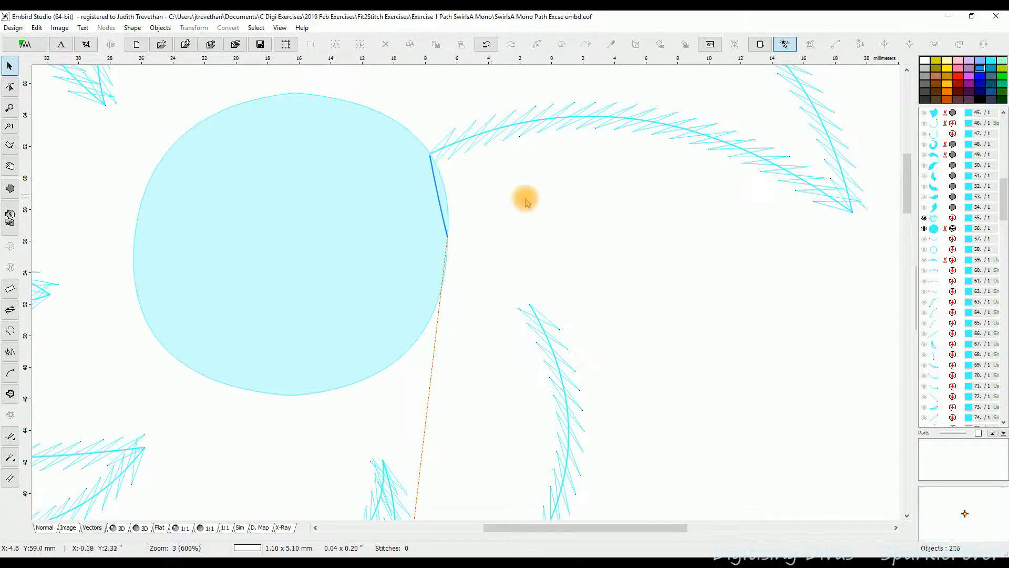
# Place the start point of the short connecting outline at its upper node, finish the object and deselect it
pyautogui.click(439, 198)
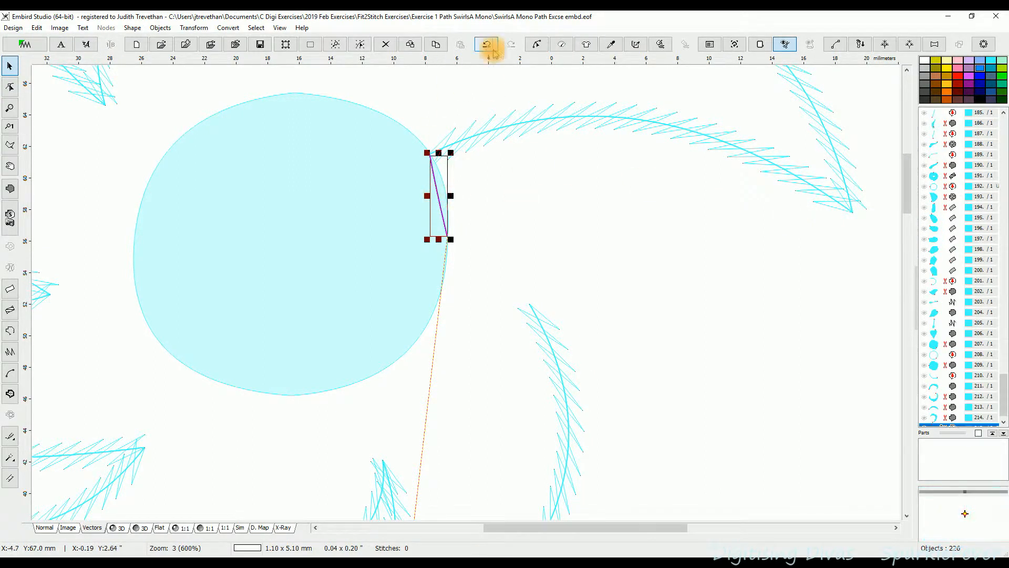
pyautogui.click(542, 46)
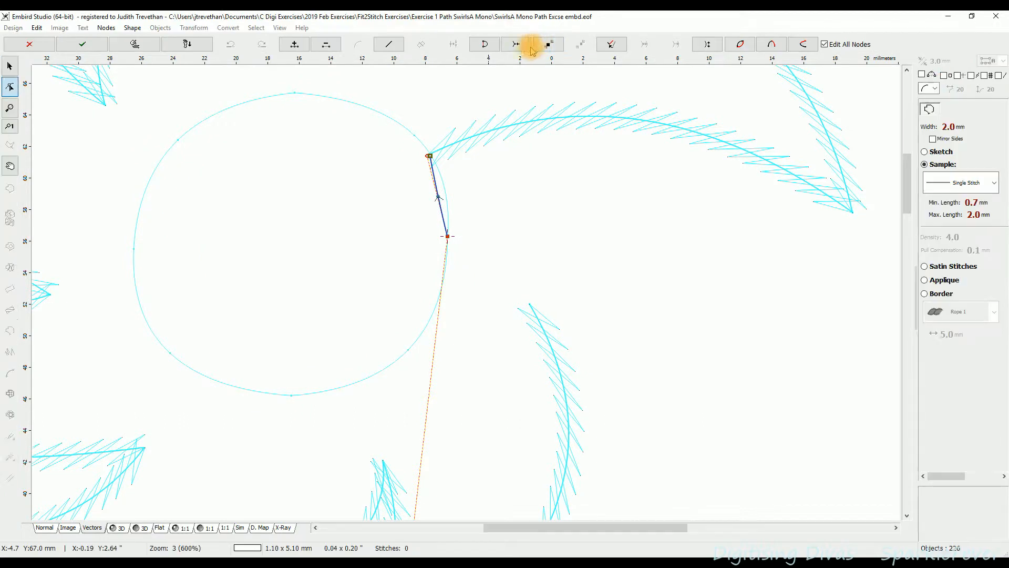
pyautogui.rightClick(431, 158)
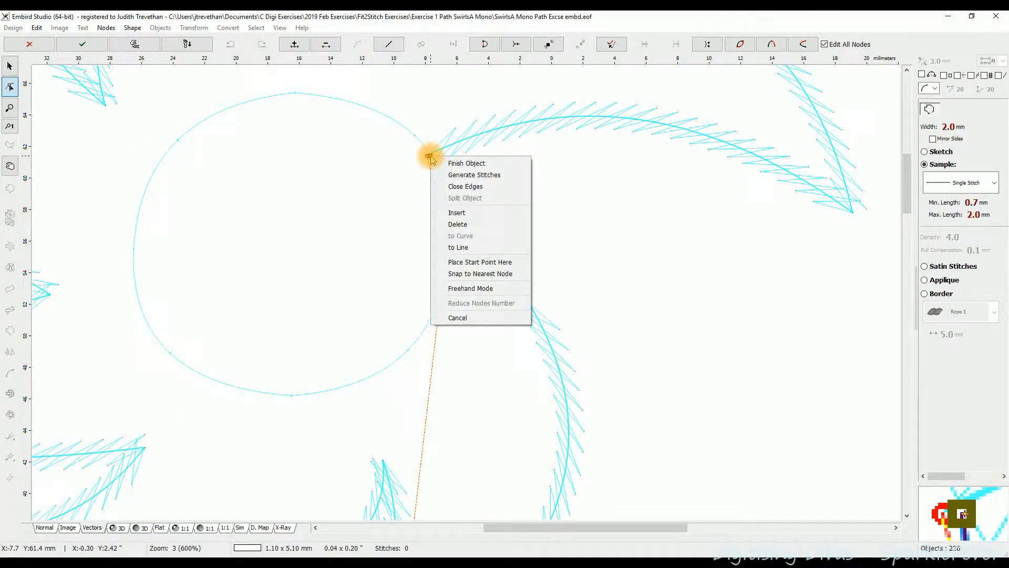
pyautogui.click(490, 263)
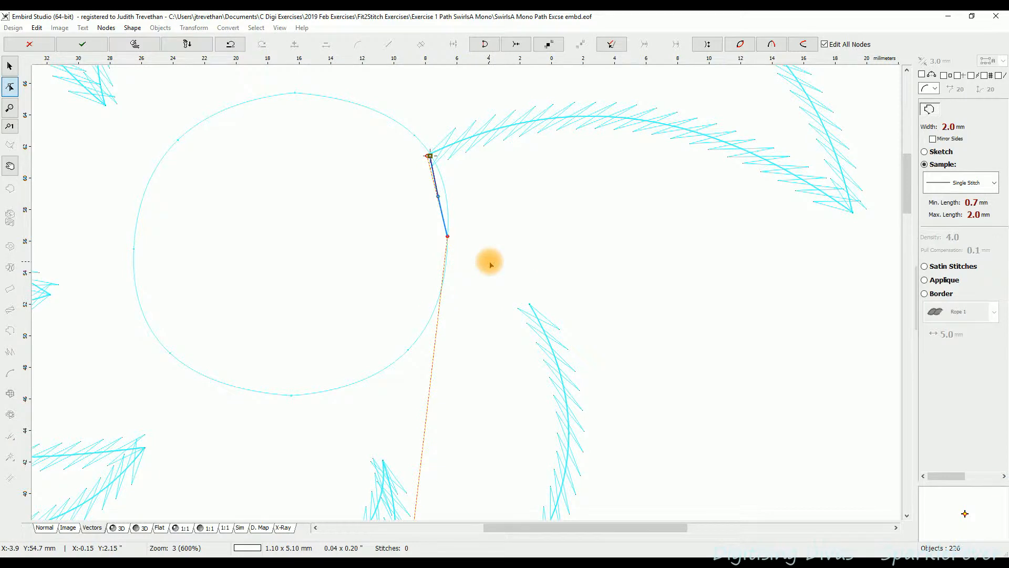
pyautogui.press('Return')
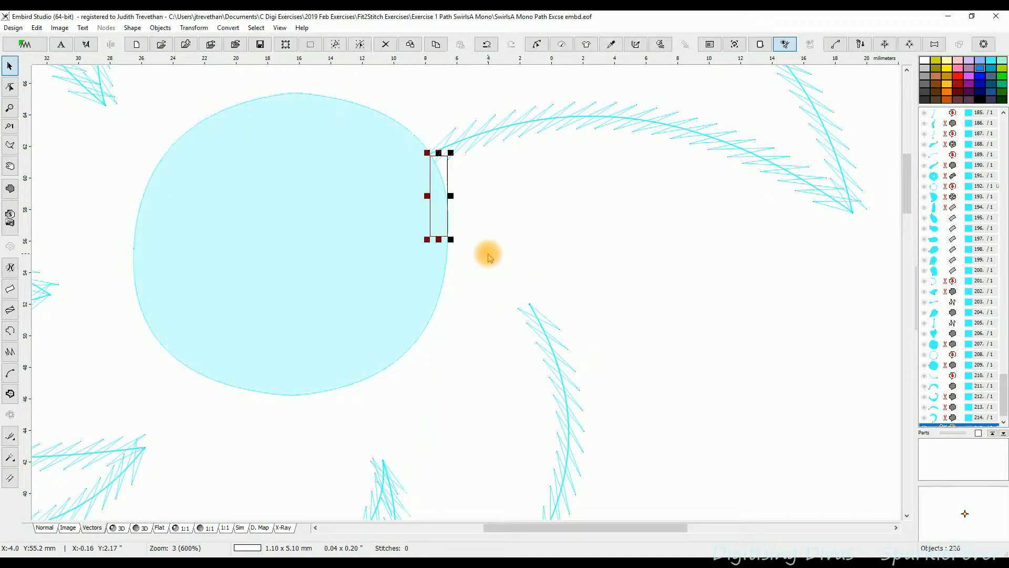
pyautogui.click(817, 232)
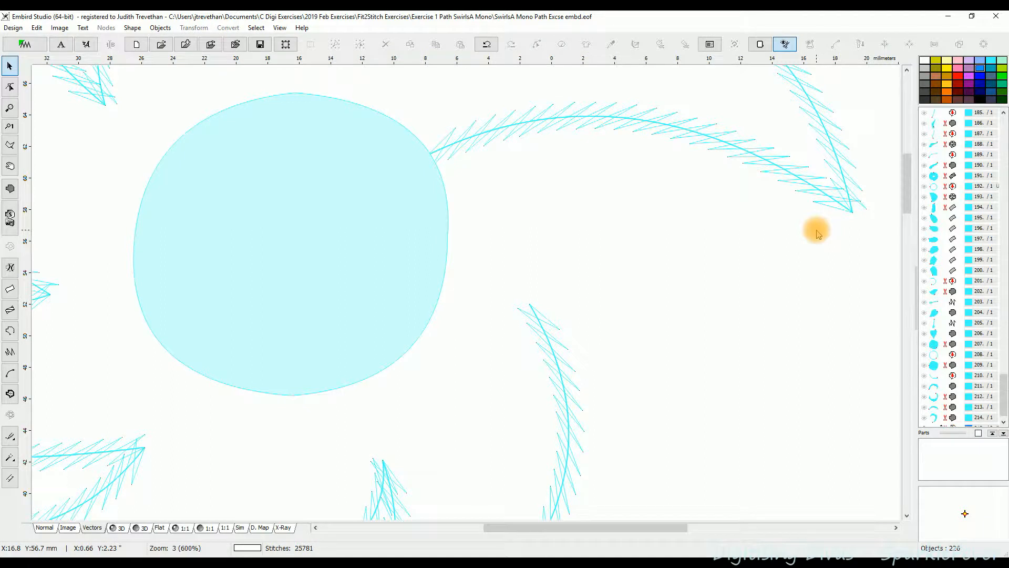
# Inspect object 215 in the object list, compare pinwheel outline 55 with circle fill 56, and clear the selection
pyautogui.scroll(-1, 1004, 397)
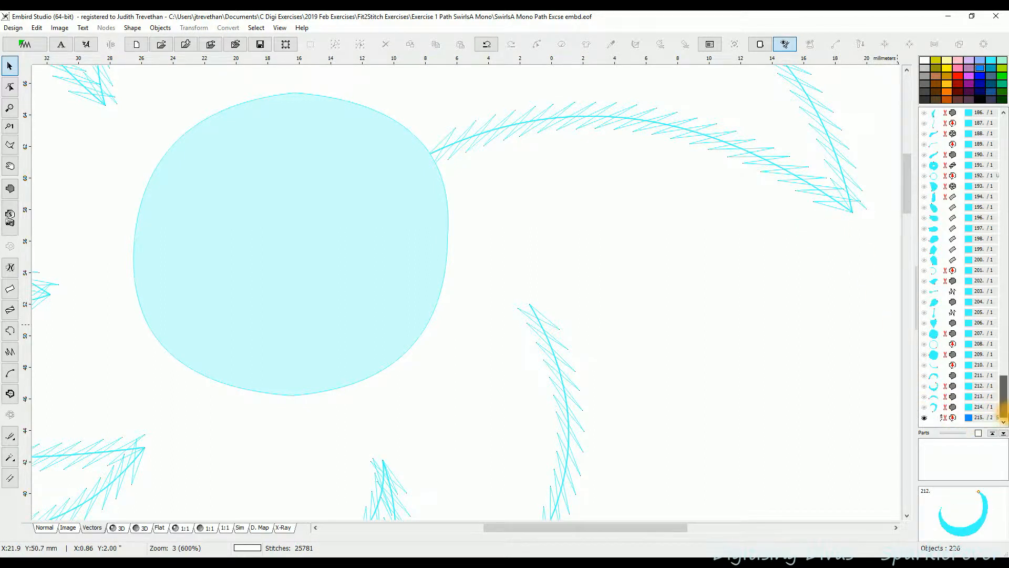
pyautogui.click(970, 418)
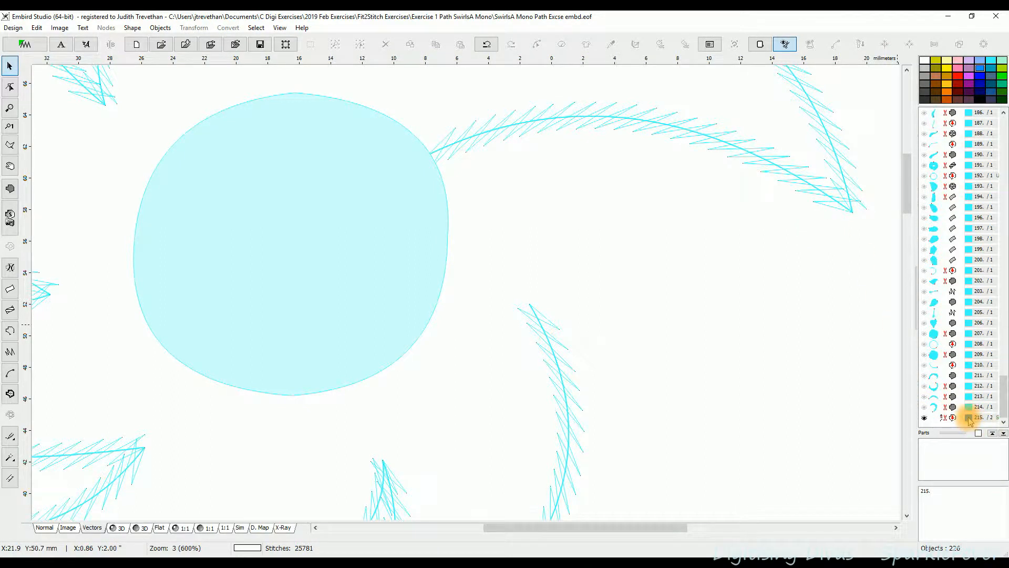
pyautogui.moveTo(999, 399); pyautogui.dragTo(998, 190)
pyautogui.click(933, 384)
pyautogui.click(936, 379)
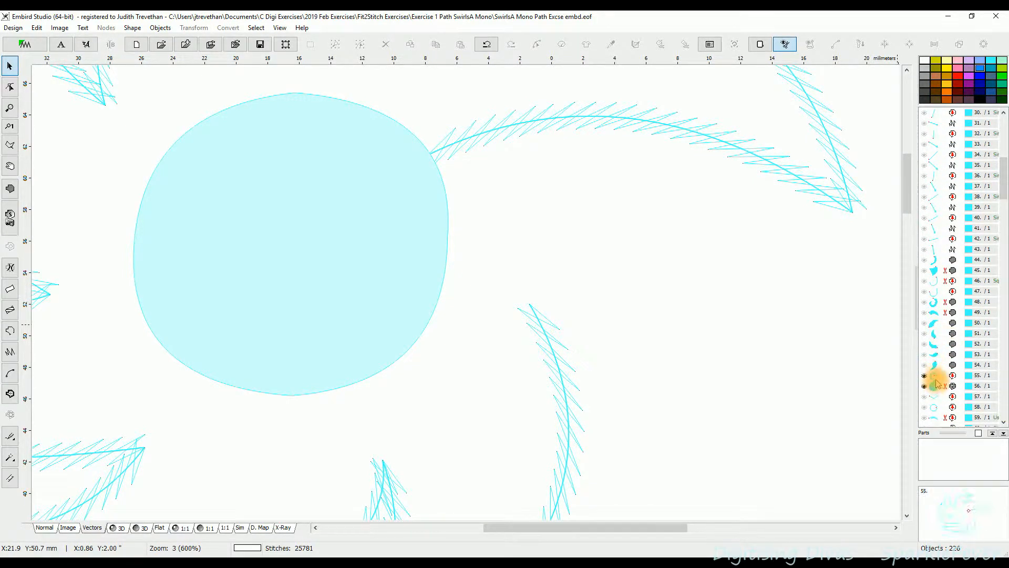
pyautogui.click(938, 386)
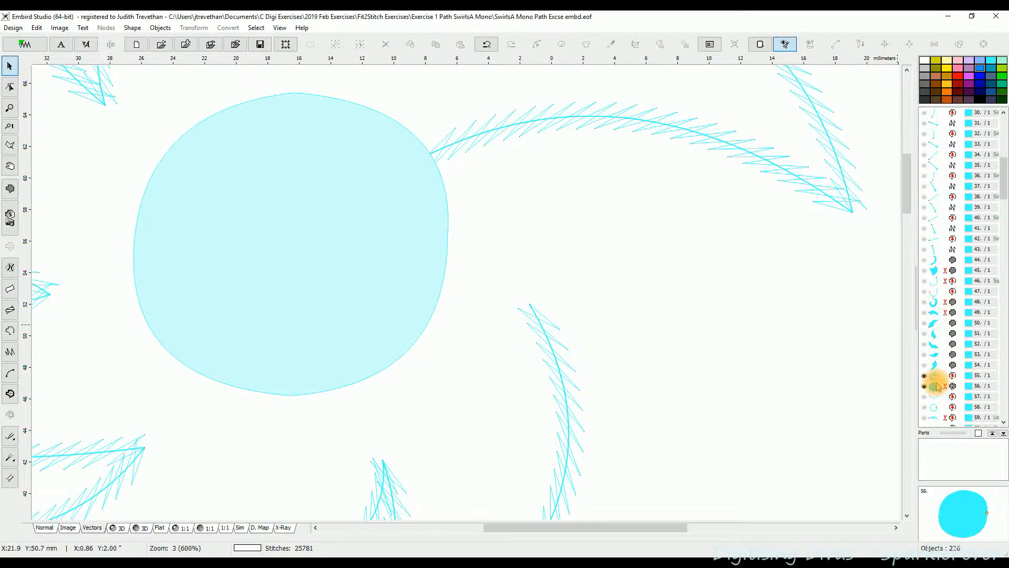
pyautogui.click(937, 378)
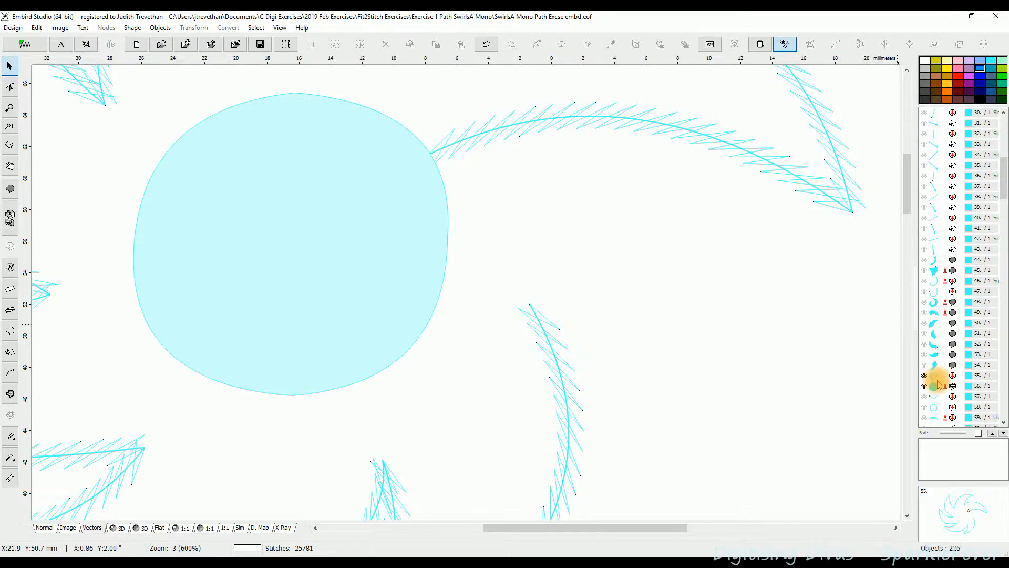
pyautogui.click(944, 386)
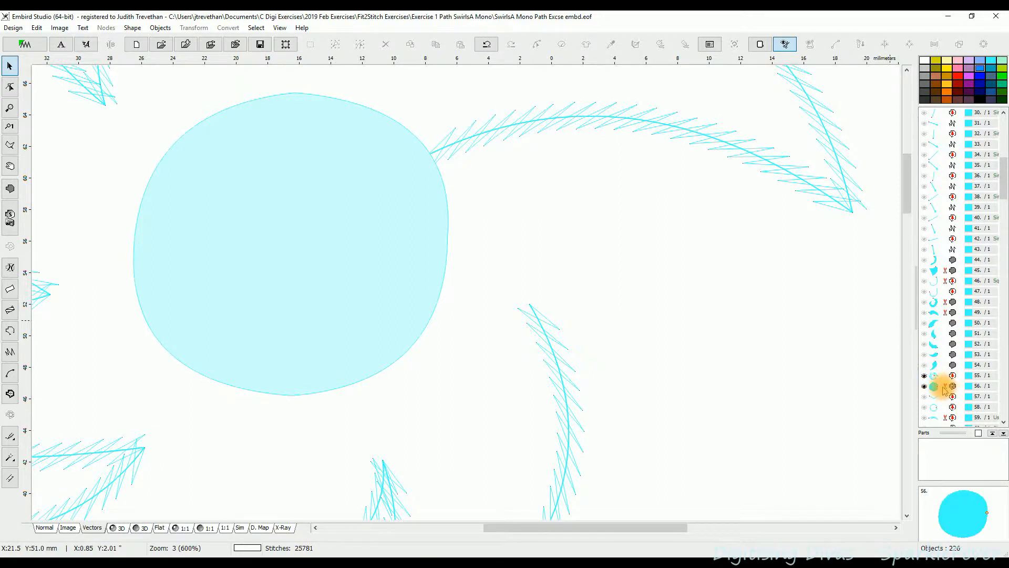
pyautogui.click(752, 294)
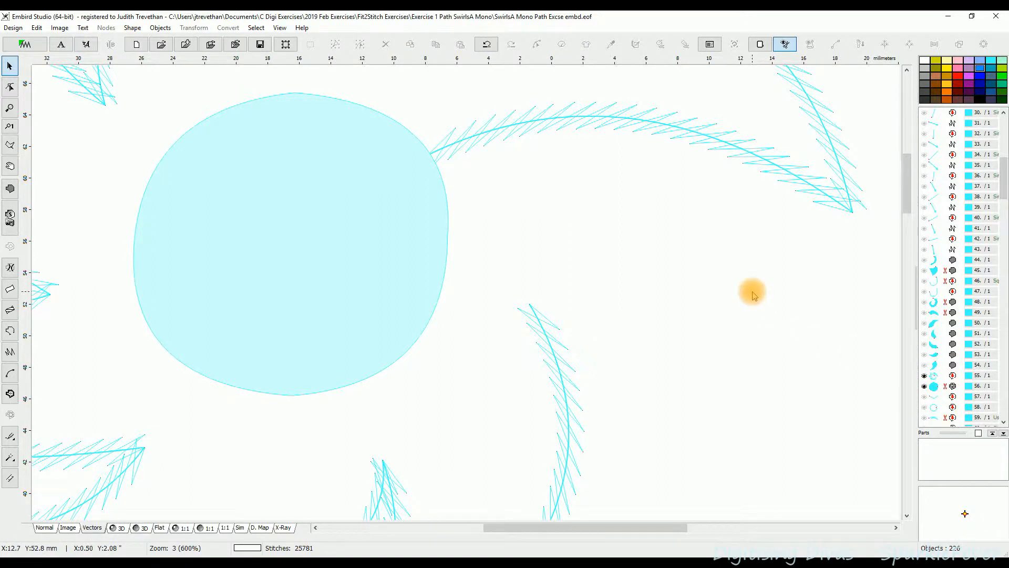
# Enlarge the large curved fill under the screen magnifier at 300% and measure the spacing between neighbouring stitch rows with the Measuring Tool
pyautogui.press('F9')
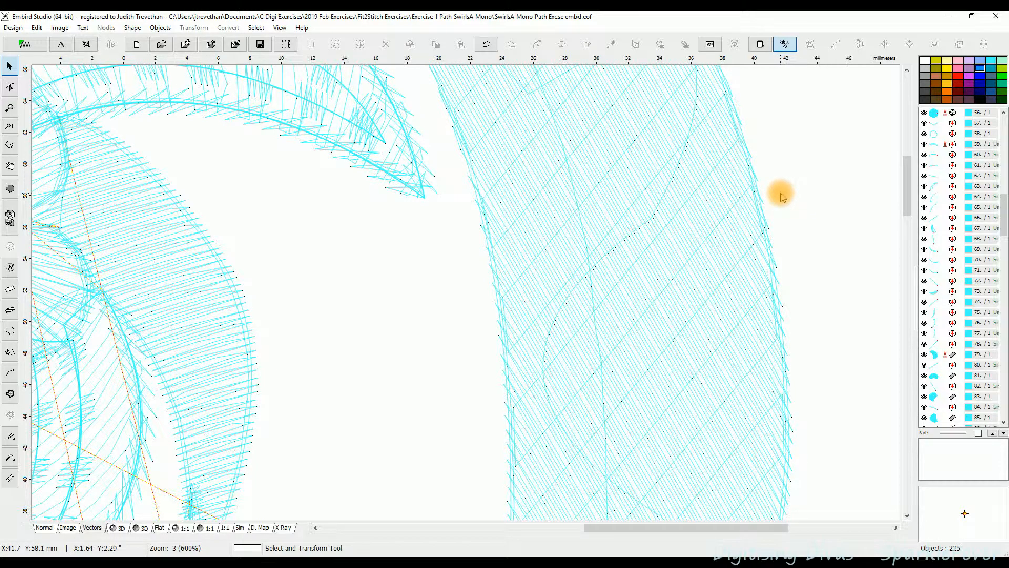
pyautogui.press('super+plus')
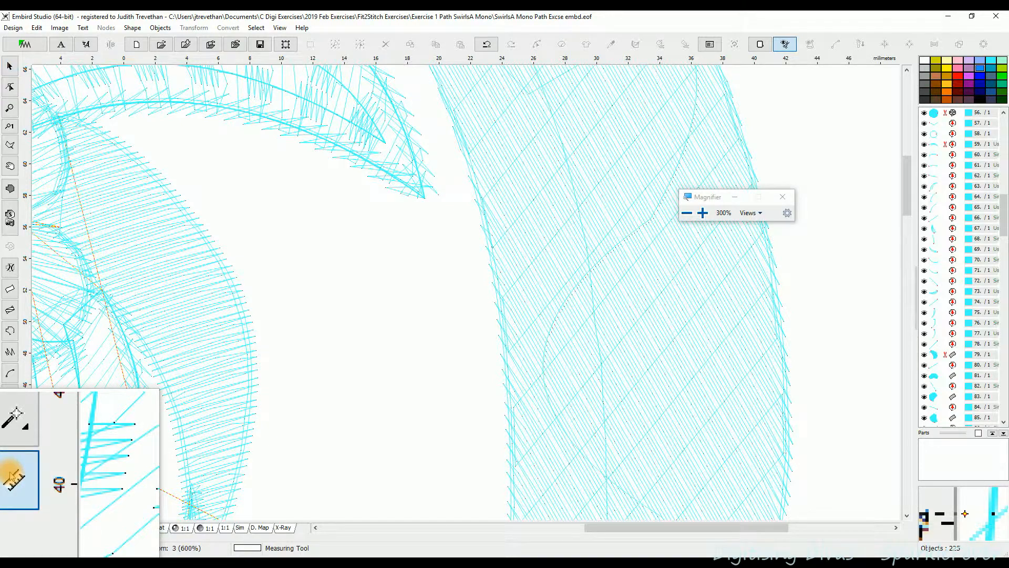
pyautogui.click(9, 478)
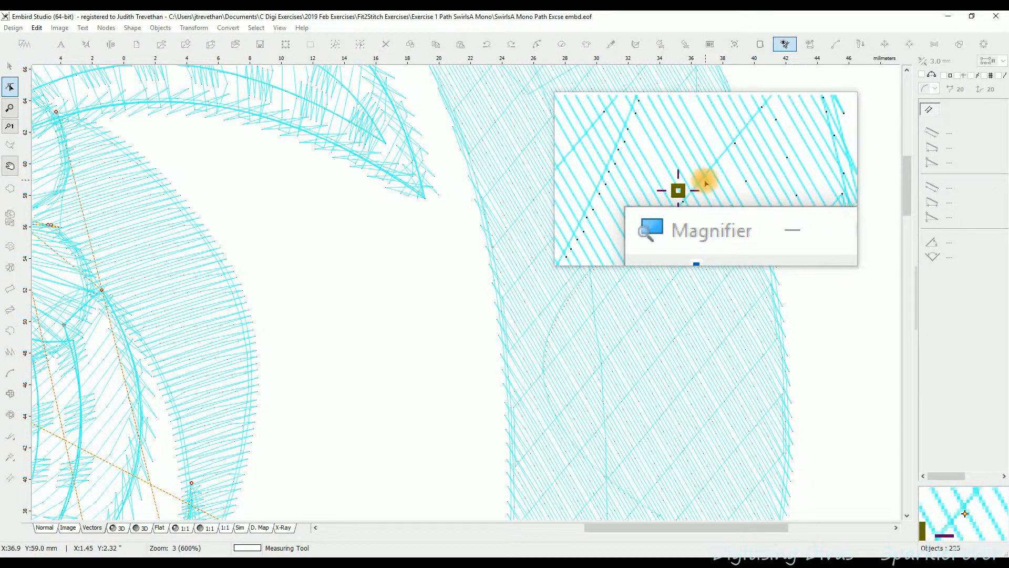
pyautogui.moveTo(705, 183); pyautogui.dragTo(705, 182)
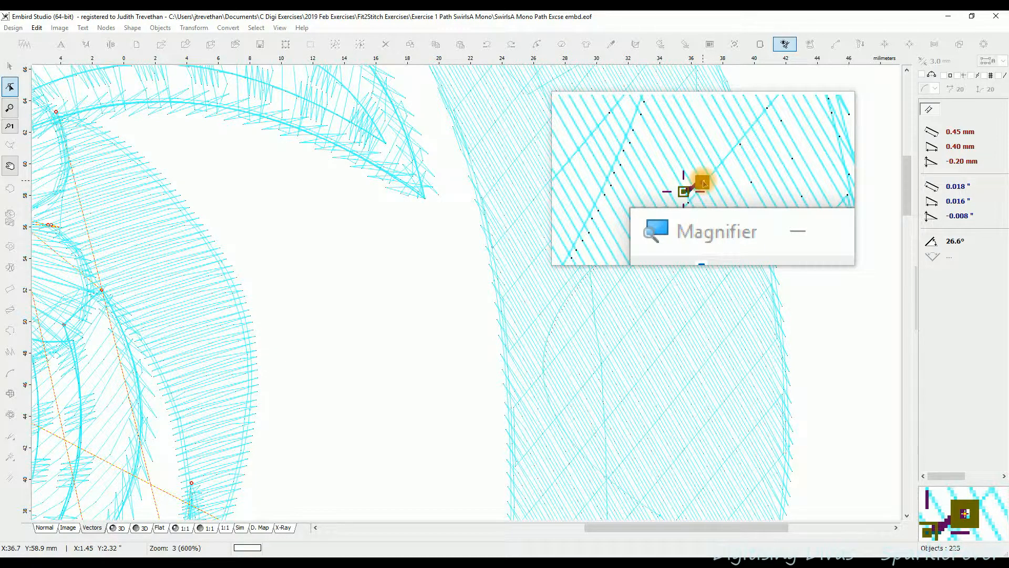
pyautogui.press('F9')
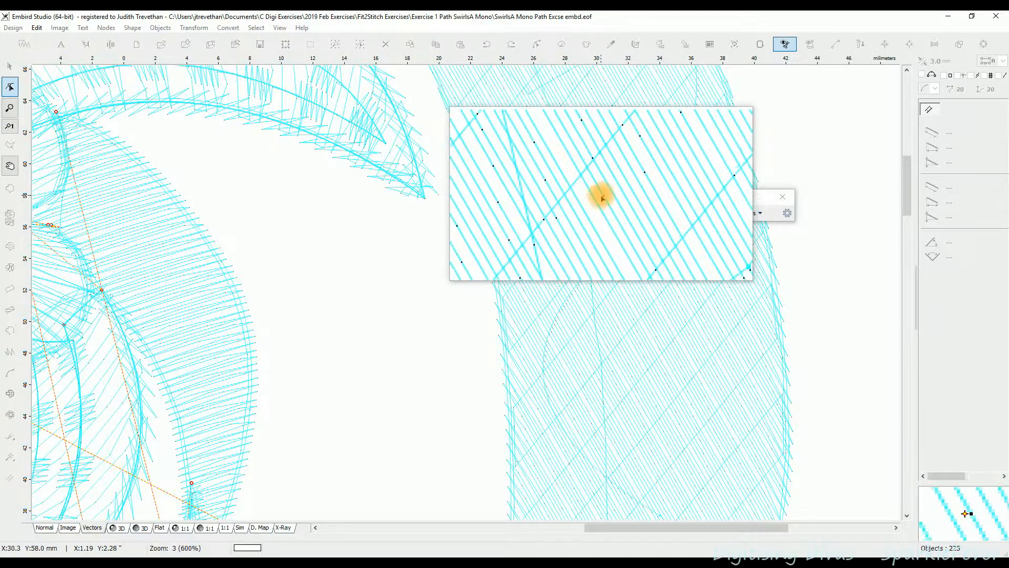
# Measure the stitch length along one row of the large curved fill, between two needle points
pyautogui.click(602, 197)
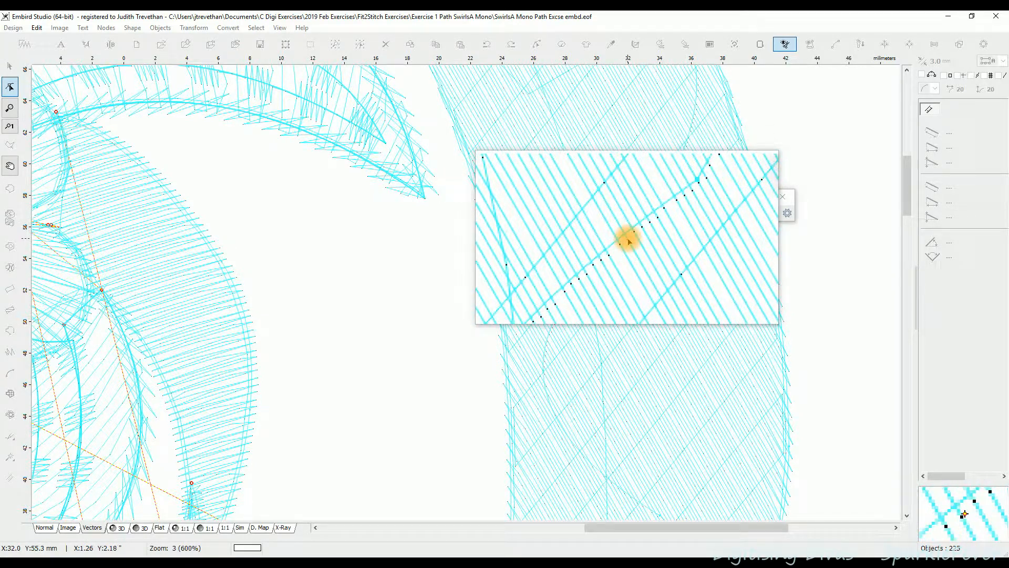
pyautogui.click(629, 239)
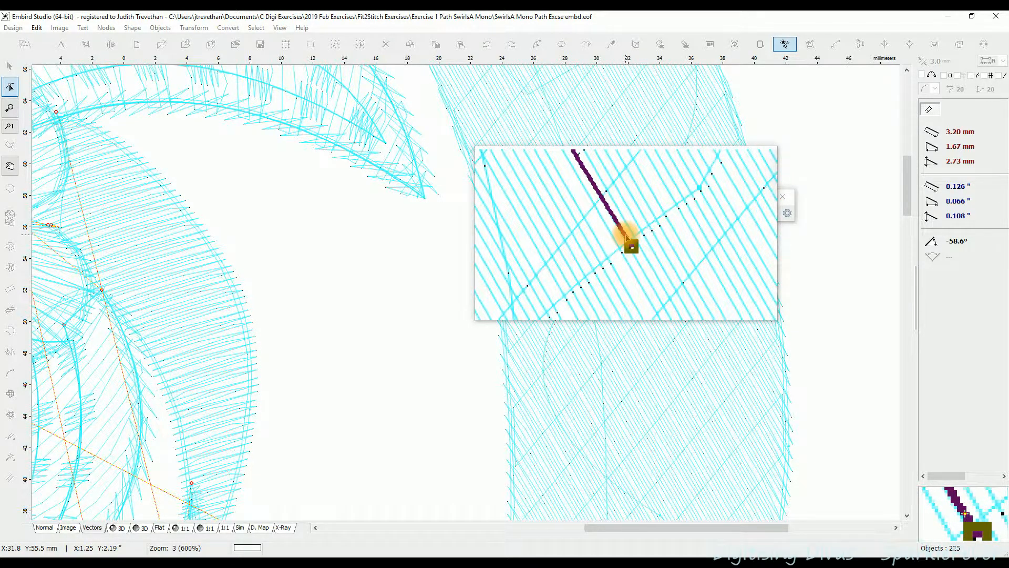
pyautogui.press('F9')
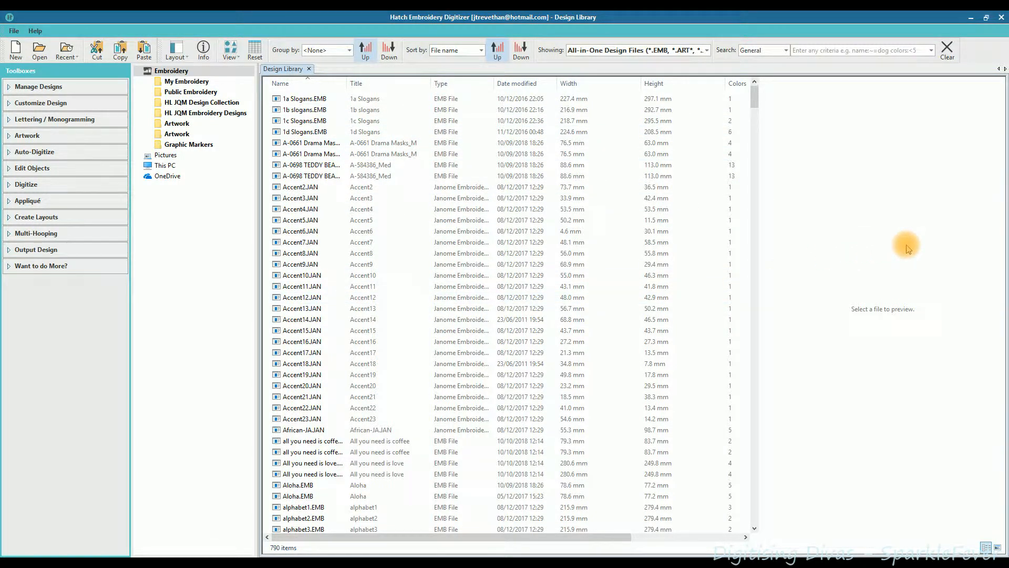
# In Hatch Embroidery Digitizer's Design Library, check the layout pane options and sort the design list by title and by type
pyautogui.click(188, 58)
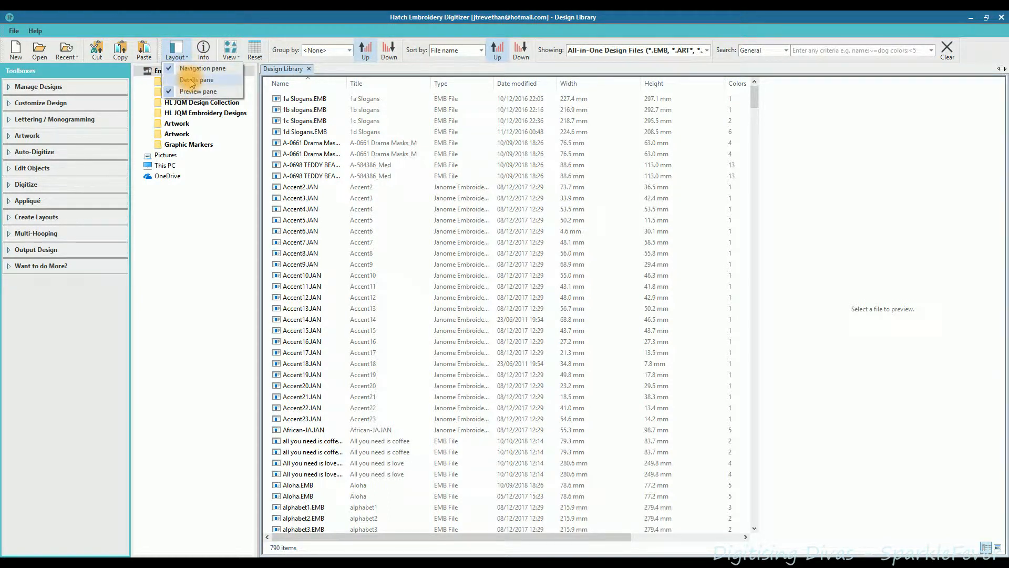
pyautogui.click(198, 251)
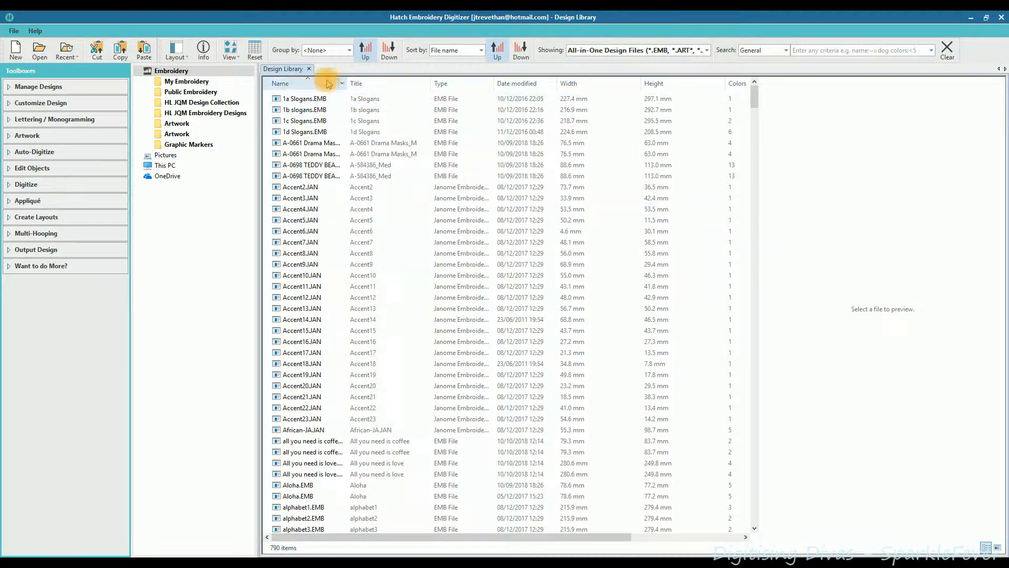
pyautogui.click(293, 85)
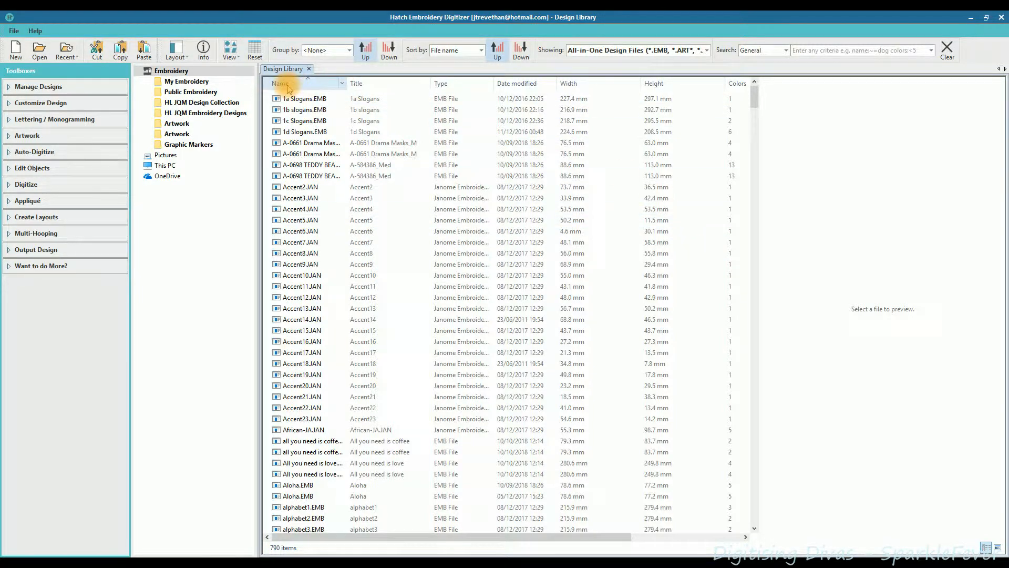
pyautogui.click(362, 85)
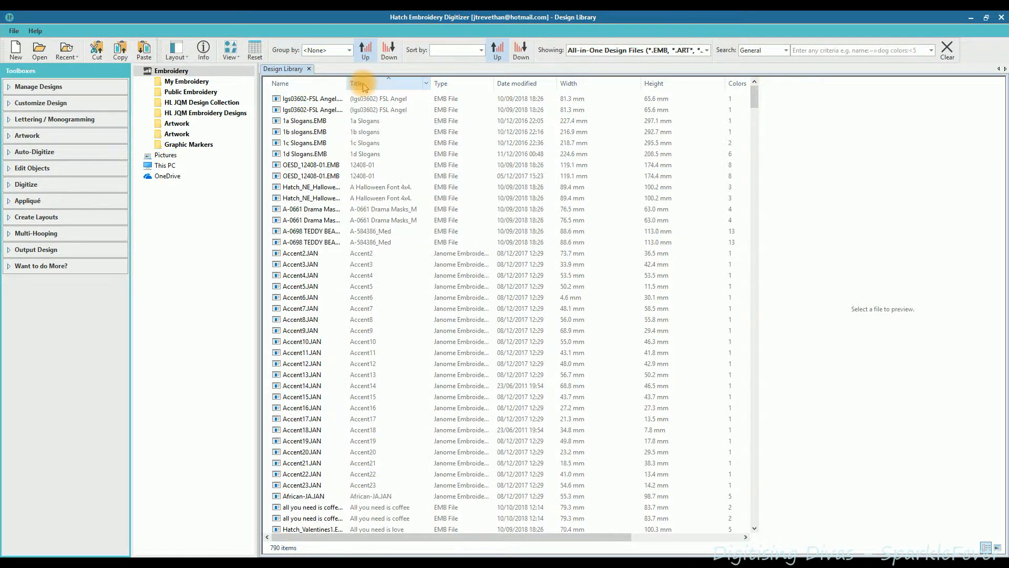
pyautogui.click(444, 85)
pyautogui.click(444, 85)
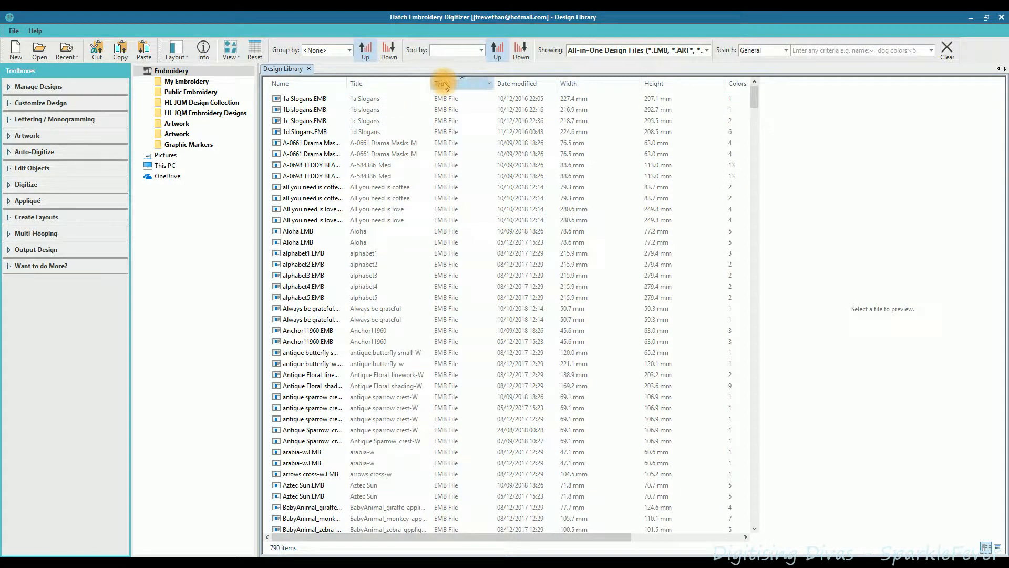
# Sort the design list by date modified, width and descending height, and restore the ascending sort by file name
pyautogui.click(519, 86)
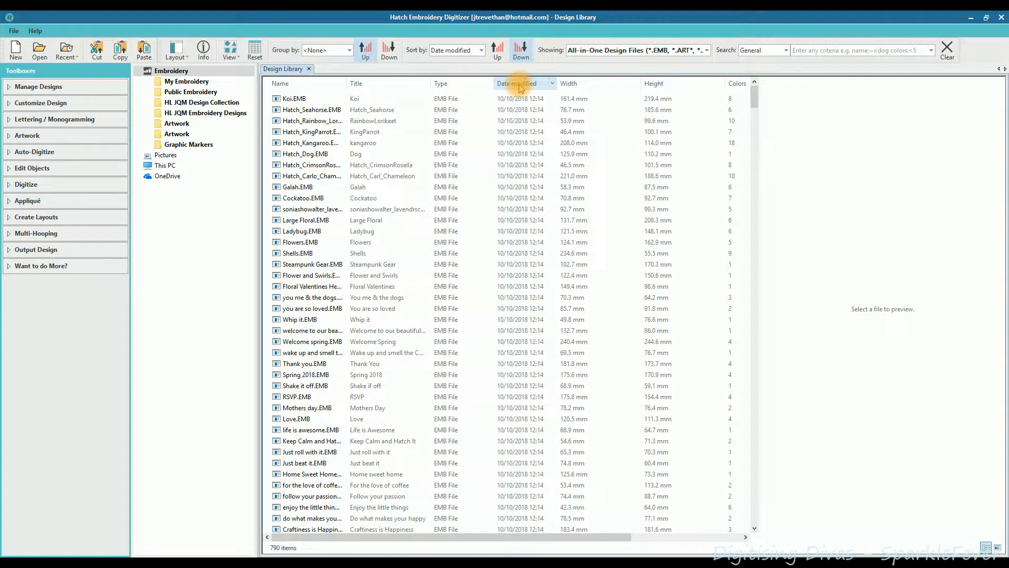
pyautogui.click(519, 85)
pyautogui.click(575, 86)
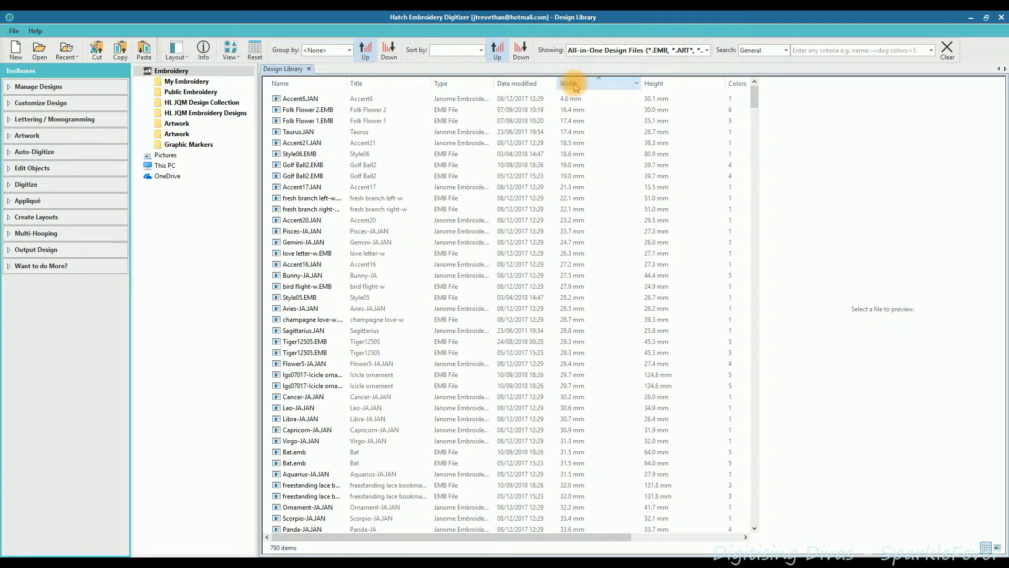
pyautogui.click(655, 86)
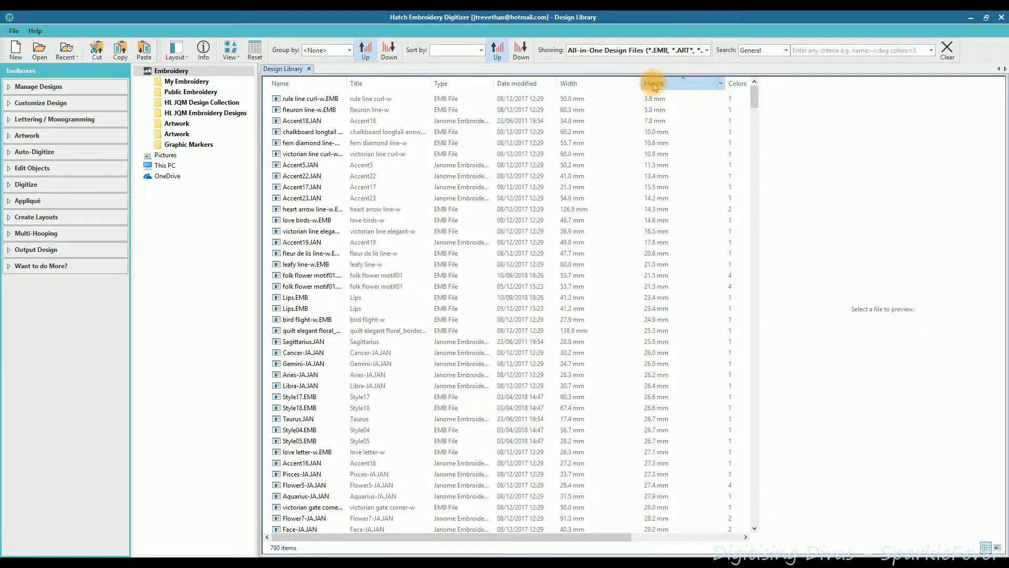
pyautogui.click(654, 85)
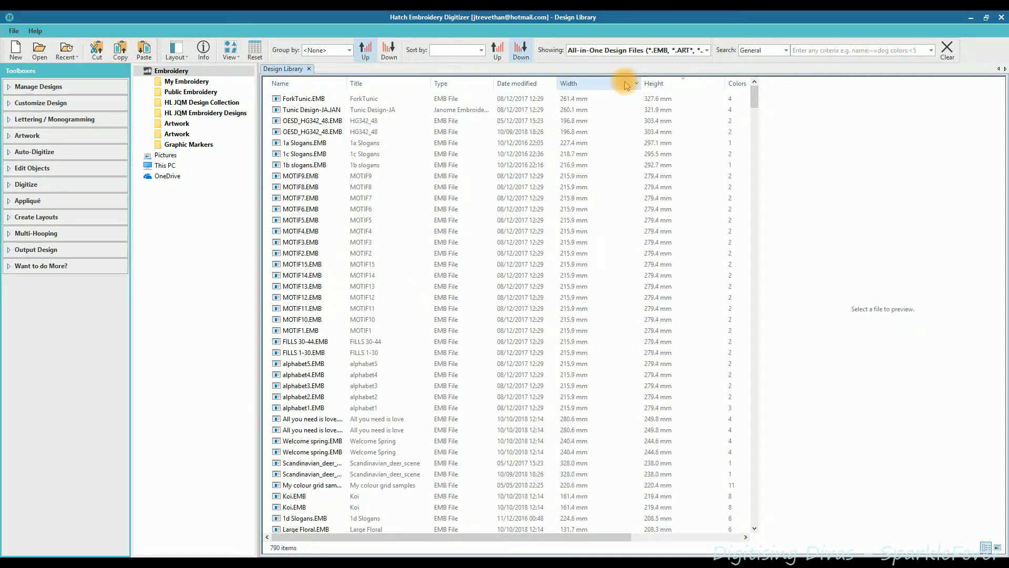
pyautogui.click(287, 87)
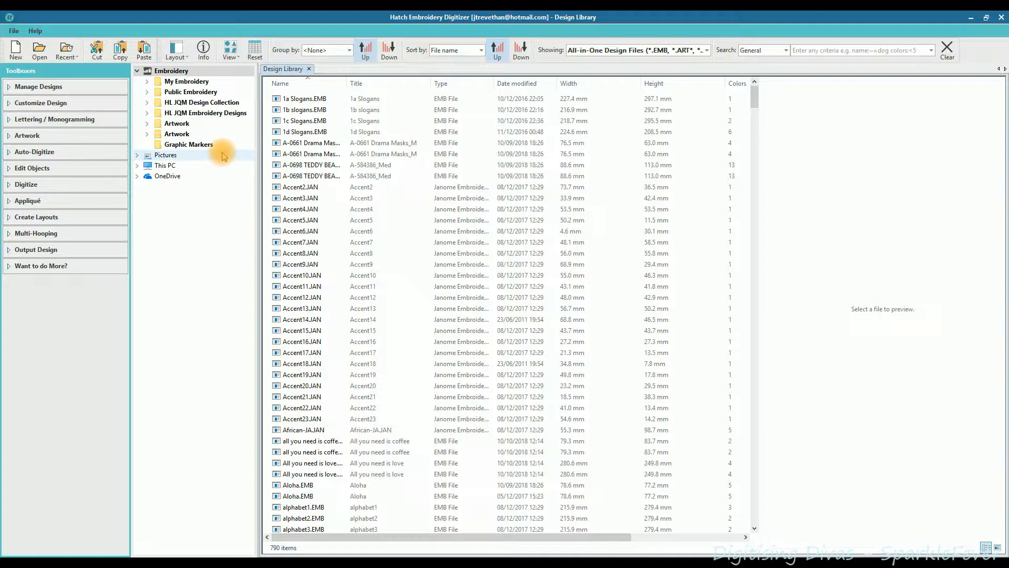
# Try the Large Icons view for the design list and settle on Medium Icons
pyautogui.click(238, 57)
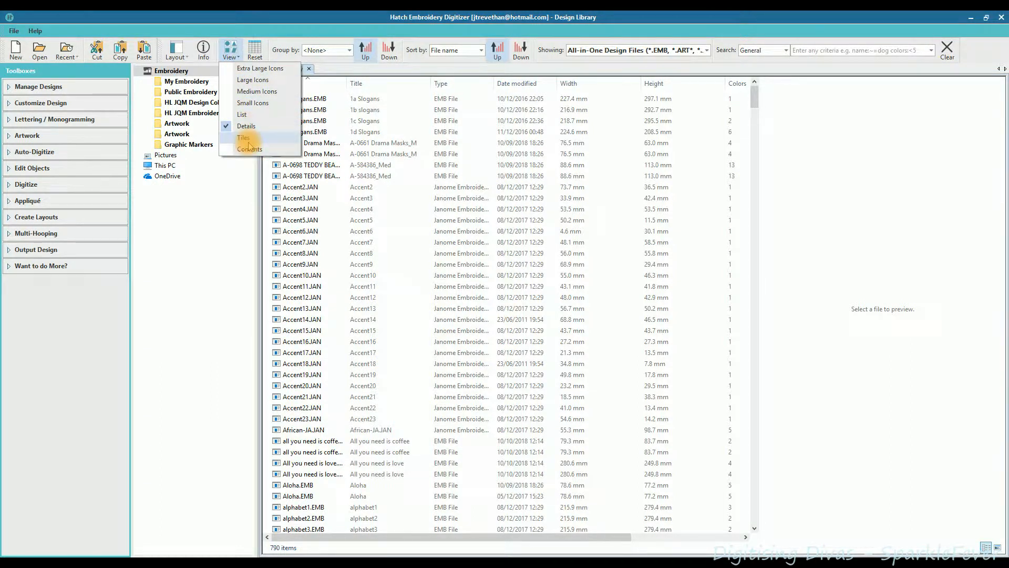
pyautogui.click(268, 81)
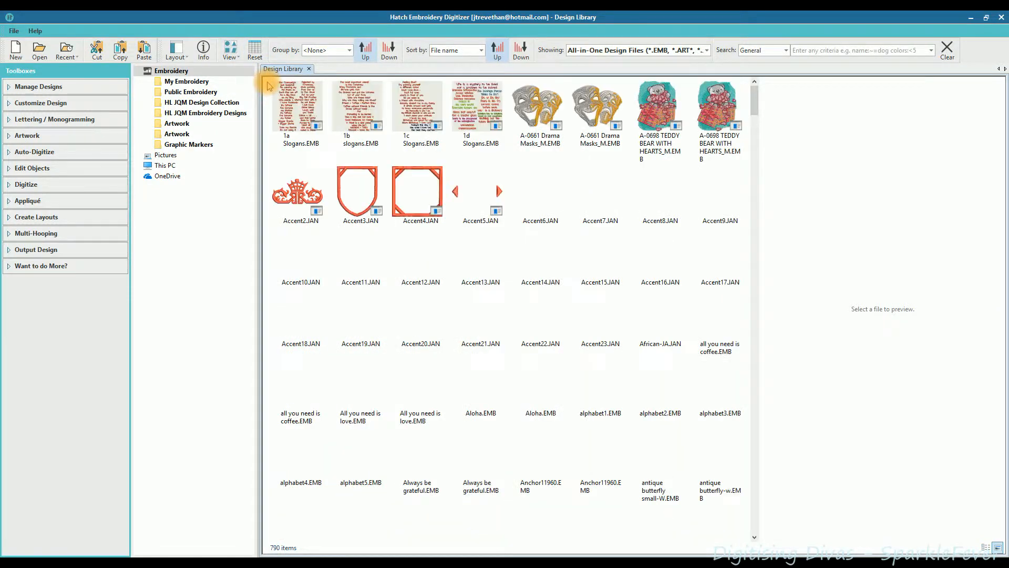
pyautogui.click(236, 61)
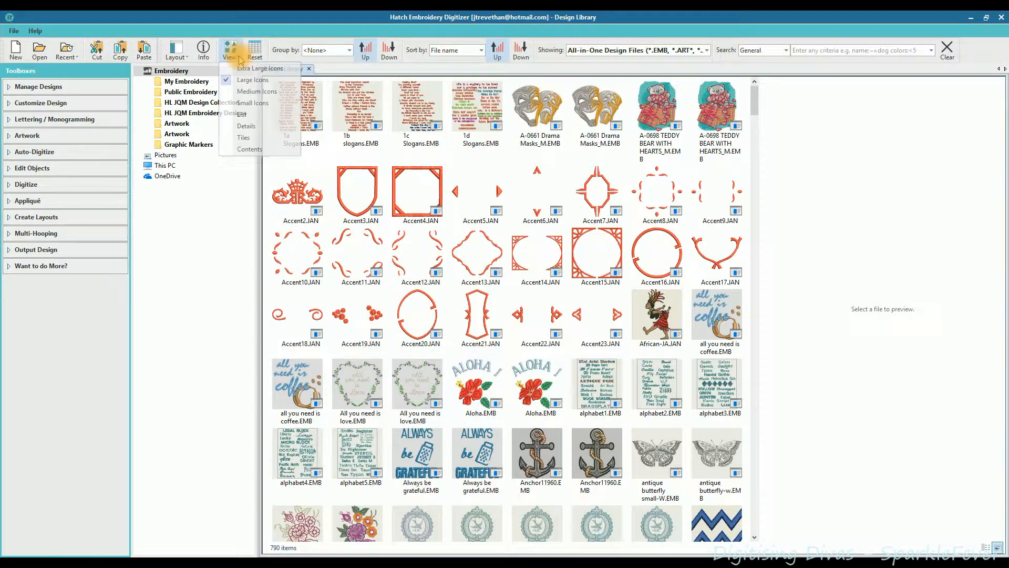
pyautogui.click(253, 91)
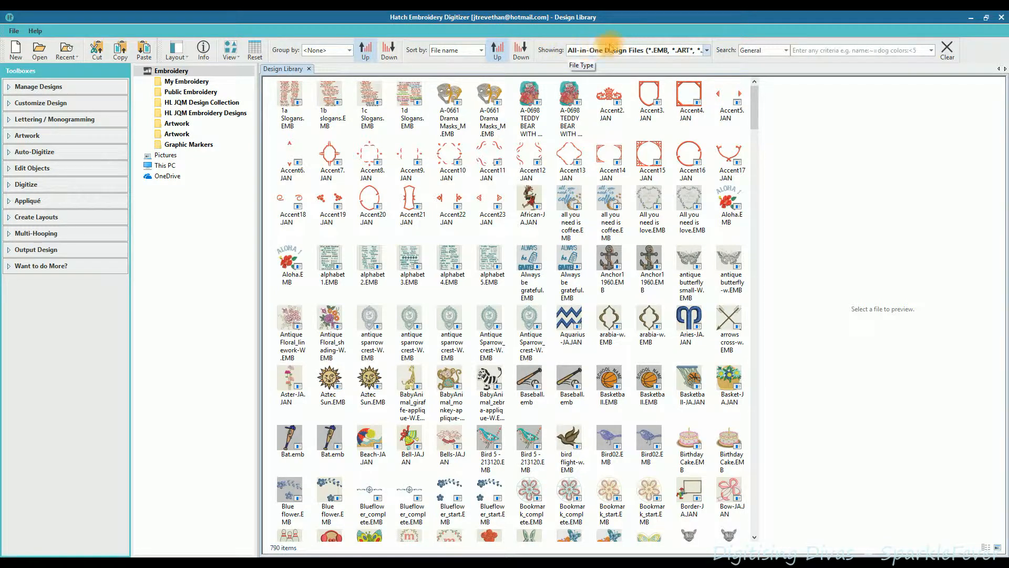
# Filter the Design Library to All Machine Files and switch the filter to All Artwork Files
pyautogui.click(707, 50)
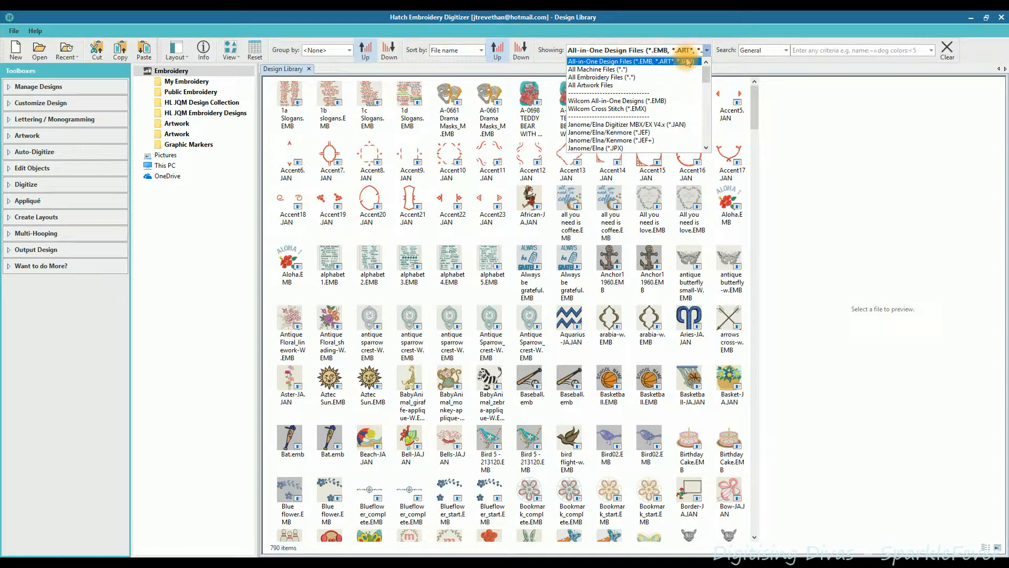
pyautogui.click(597, 69)
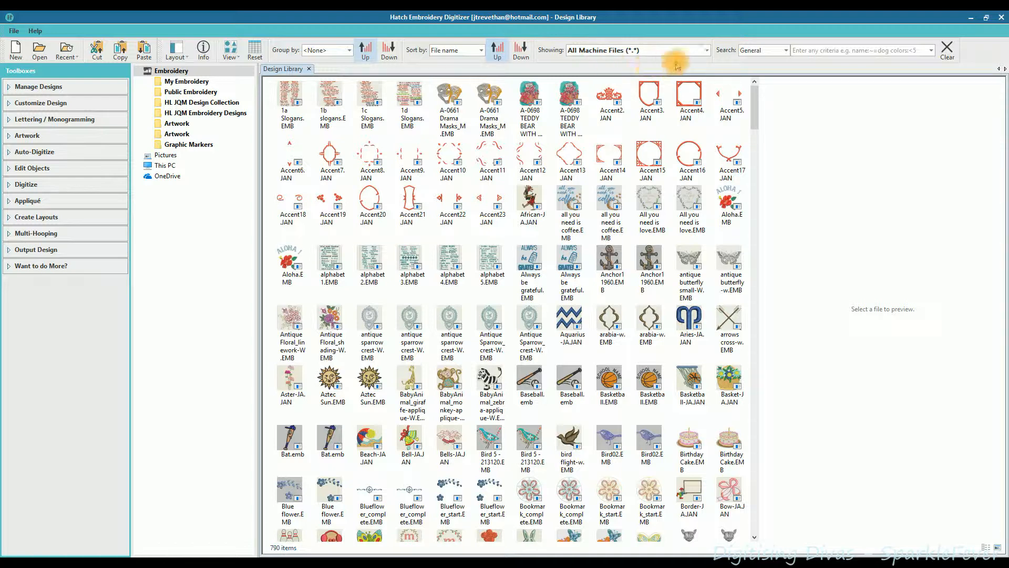
pyautogui.click(708, 50)
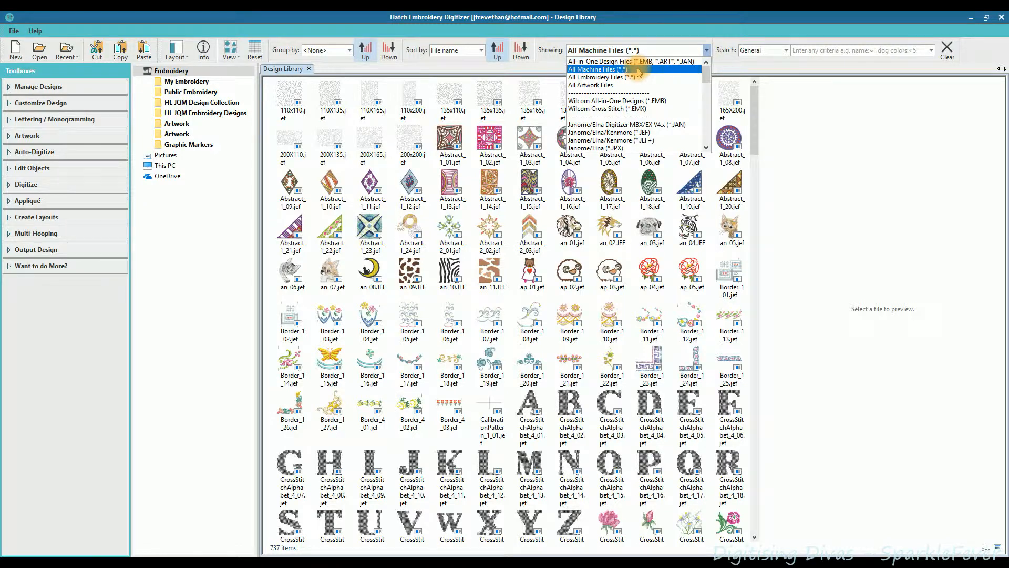
pyautogui.click(599, 86)
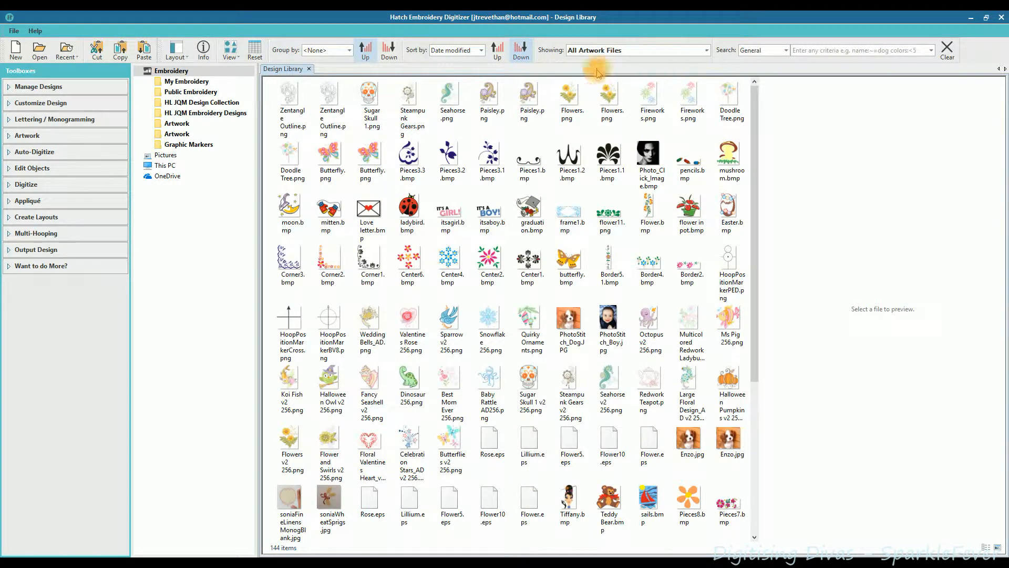
# Check the available view sizes, leave them at Medium Icons, and turn on the Info option
pyautogui.click(238, 56)
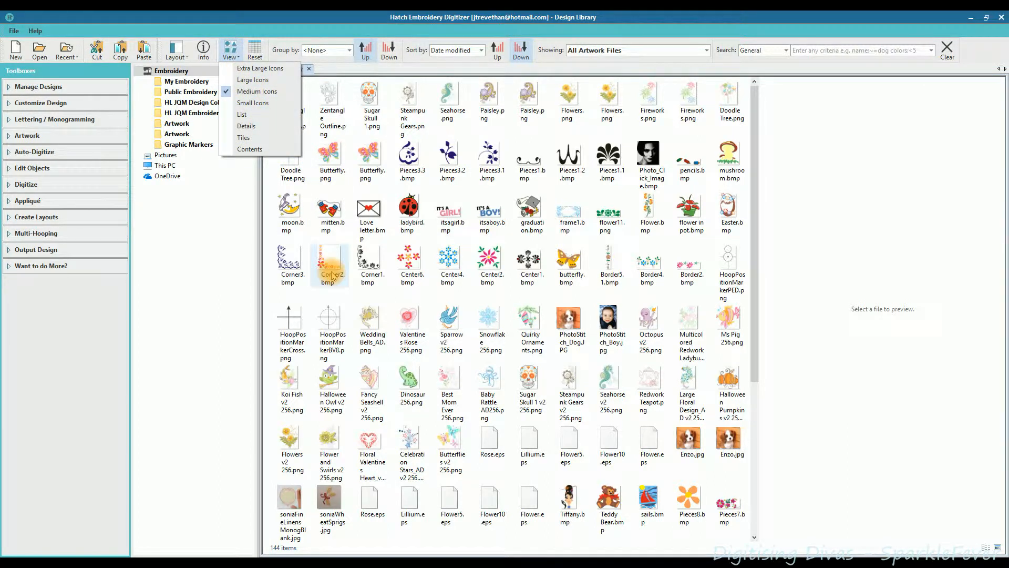
pyautogui.click(206, 48)
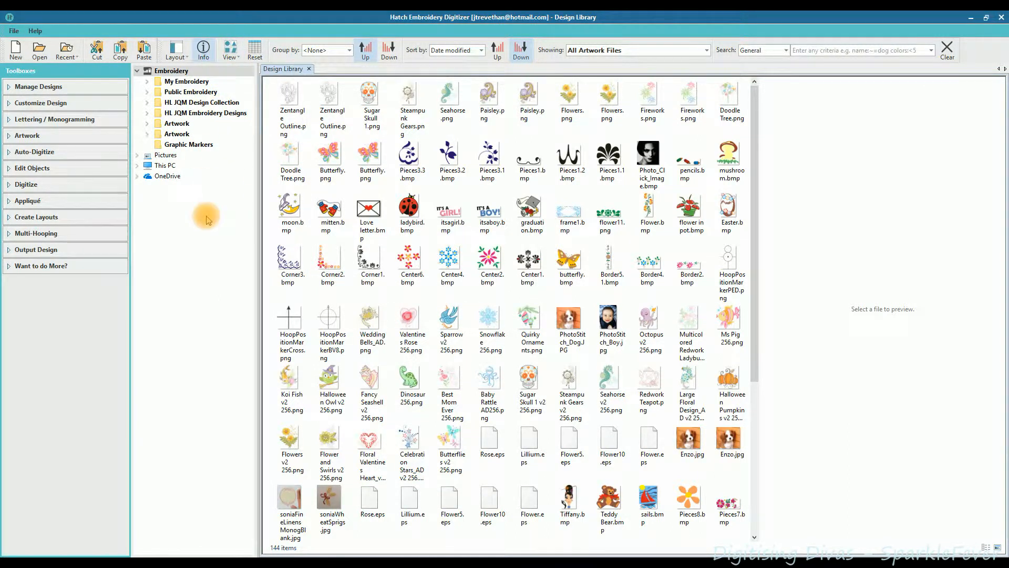
# Filter the Design Library to All-in-One Design Files and return to the Swirls Mono Path Excse H2 design
pyautogui.click(706, 50)
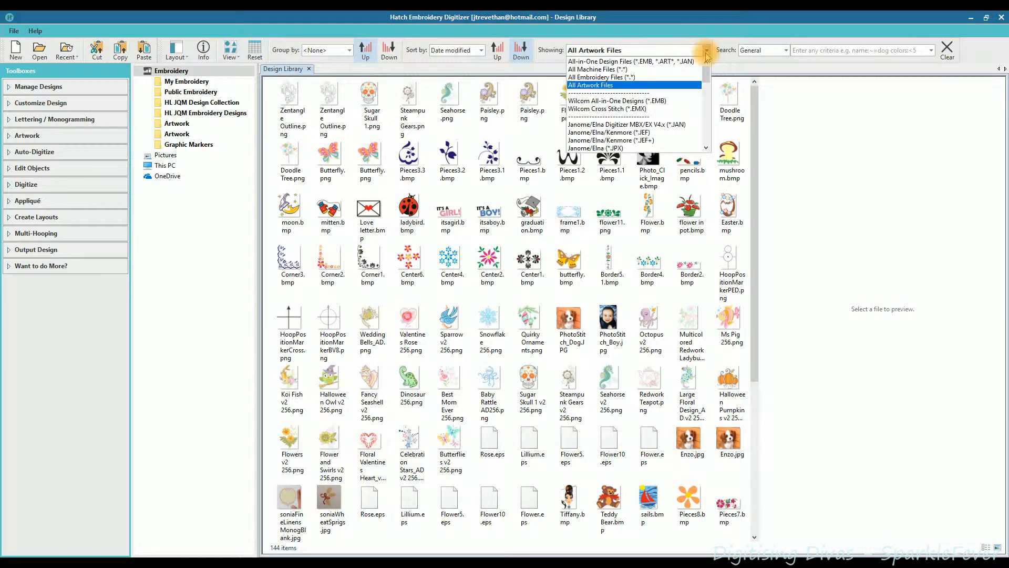
pyautogui.click(625, 64)
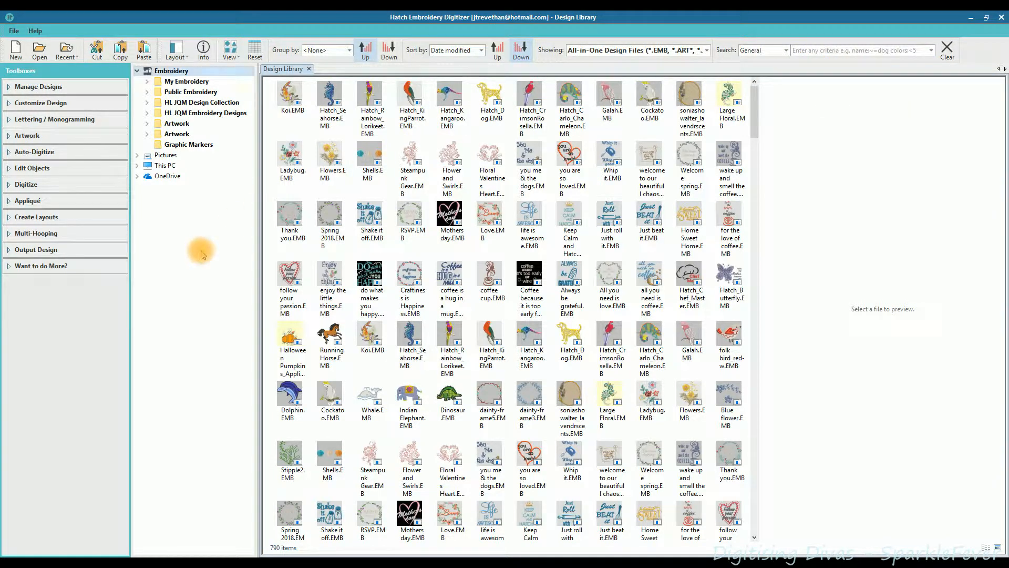
pyautogui.press('F9')
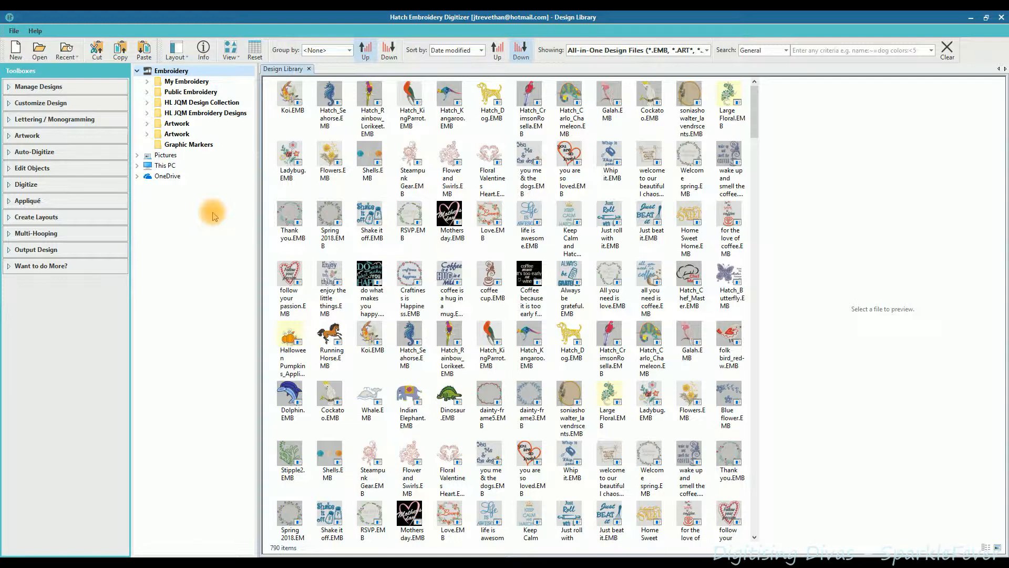
pyautogui.press('F9')
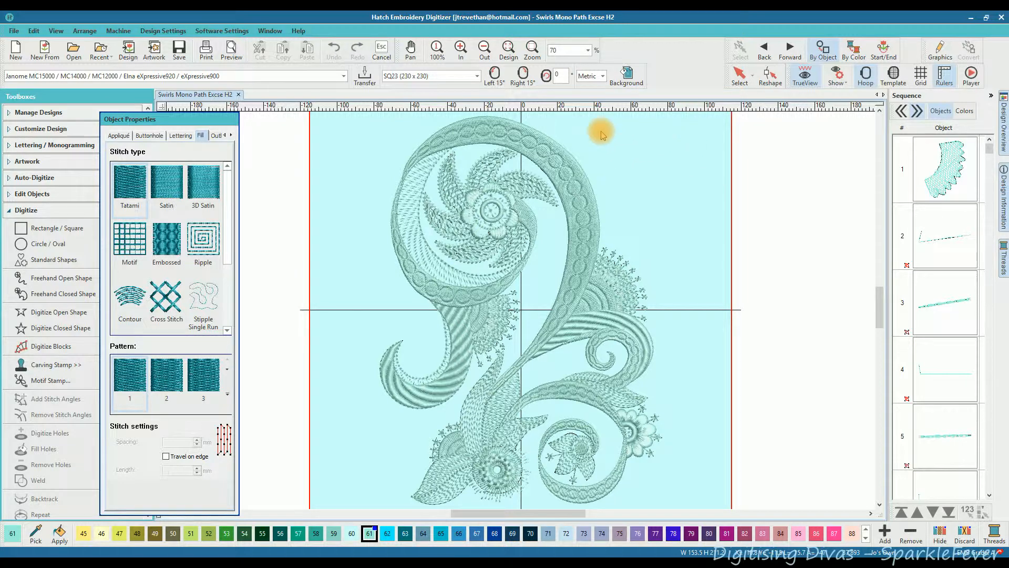
# Set the background color inside the hoop to white and expand the Sequence list to show object and stitch types
pyautogui.click(627, 75)
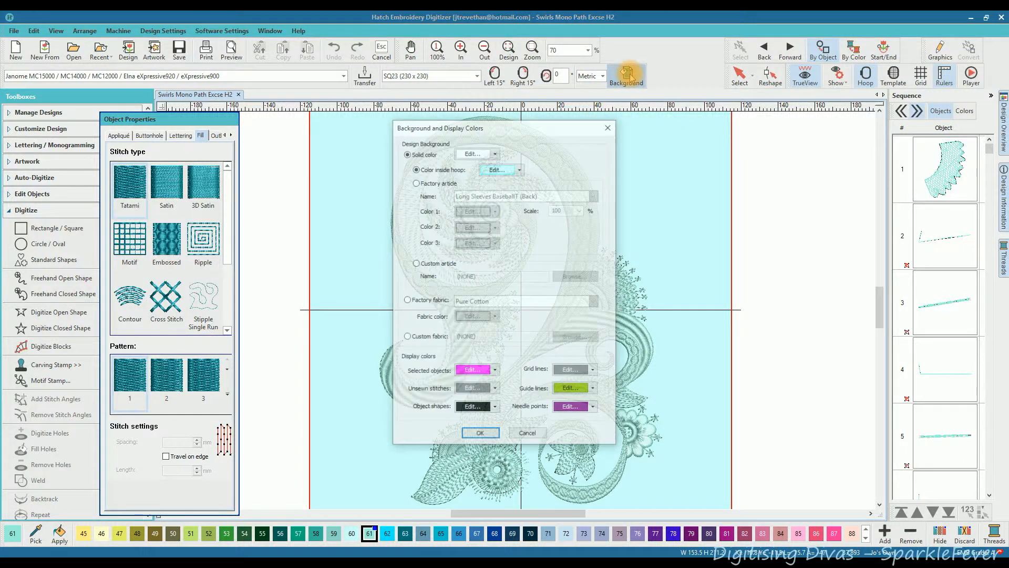
pyautogui.click(520, 169)
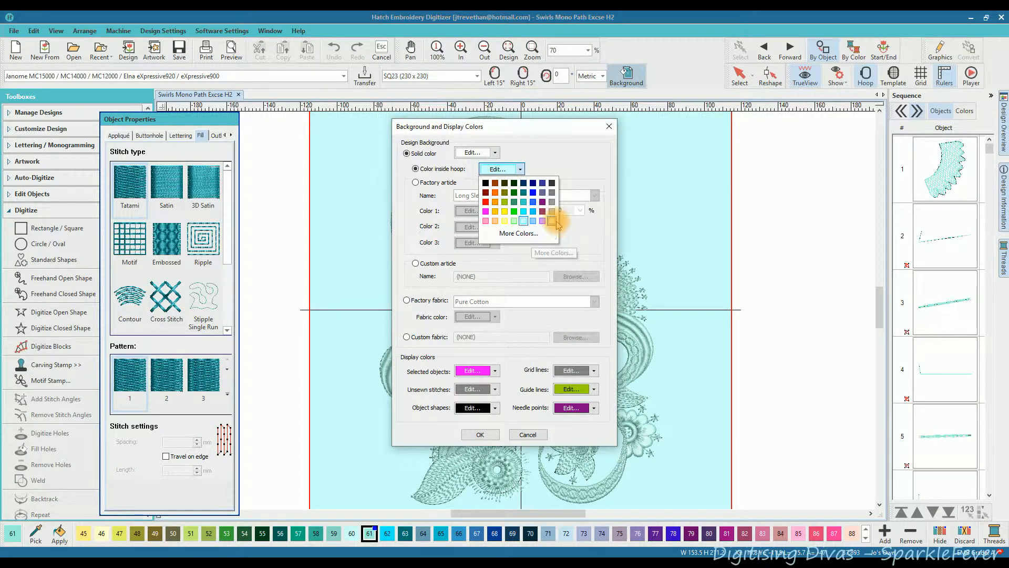
pyautogui.click(518, 233)
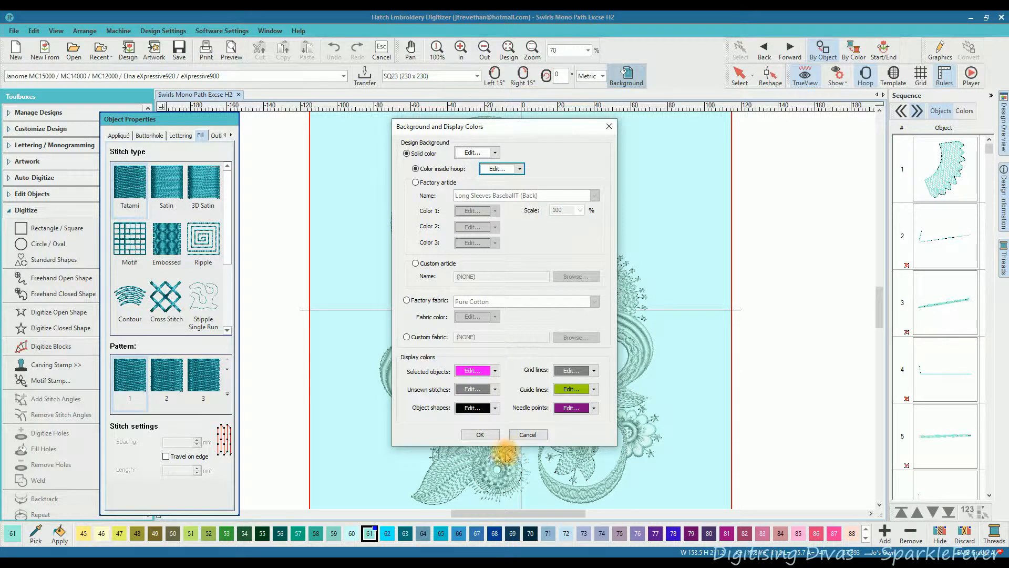
pyautogui.click(478, 434)
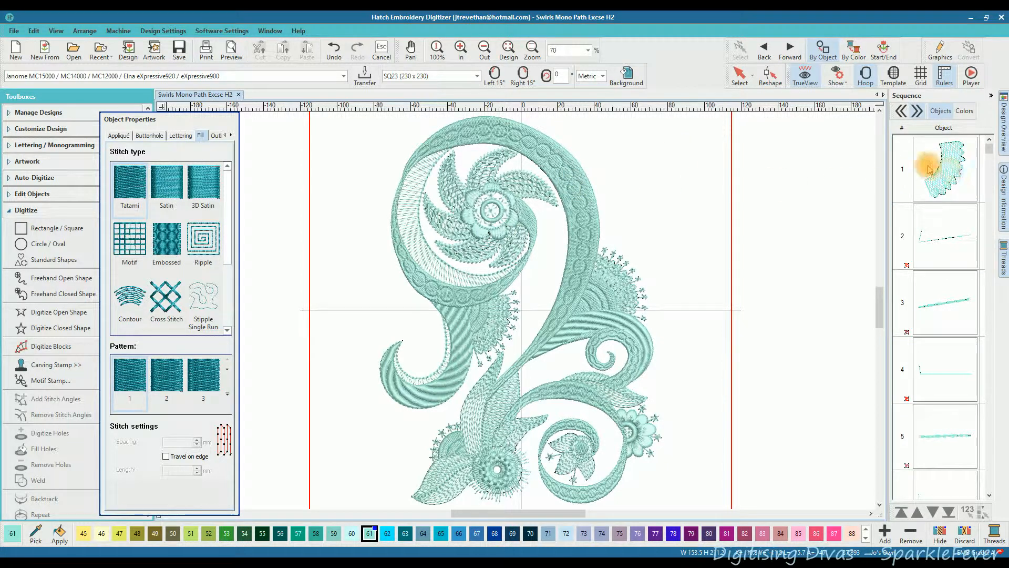
pyautogui.click(901, 112)
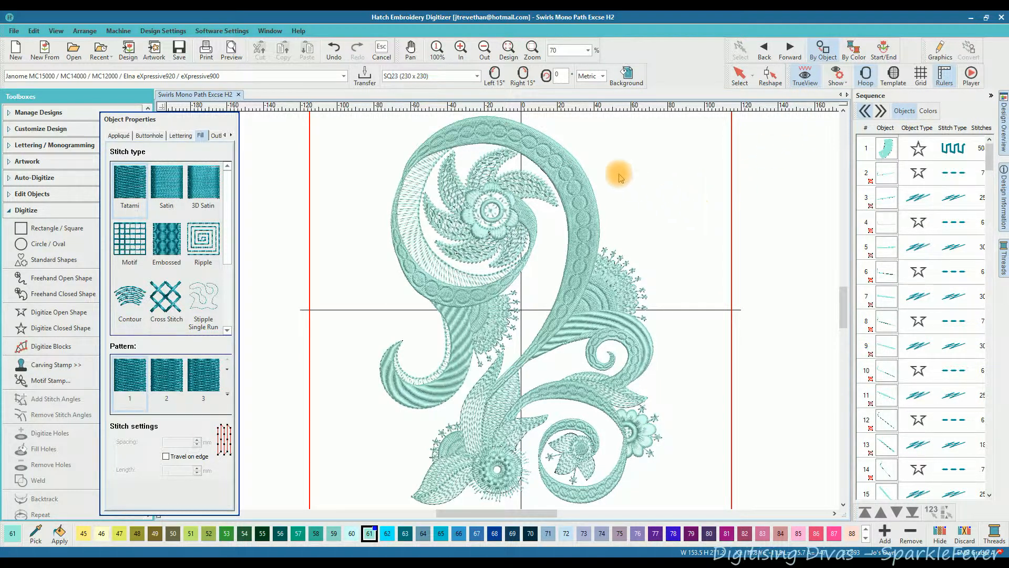
# Display the swirl design at 100% with TrueView off and the stitches hidden
pyautogui.click(589, 50)
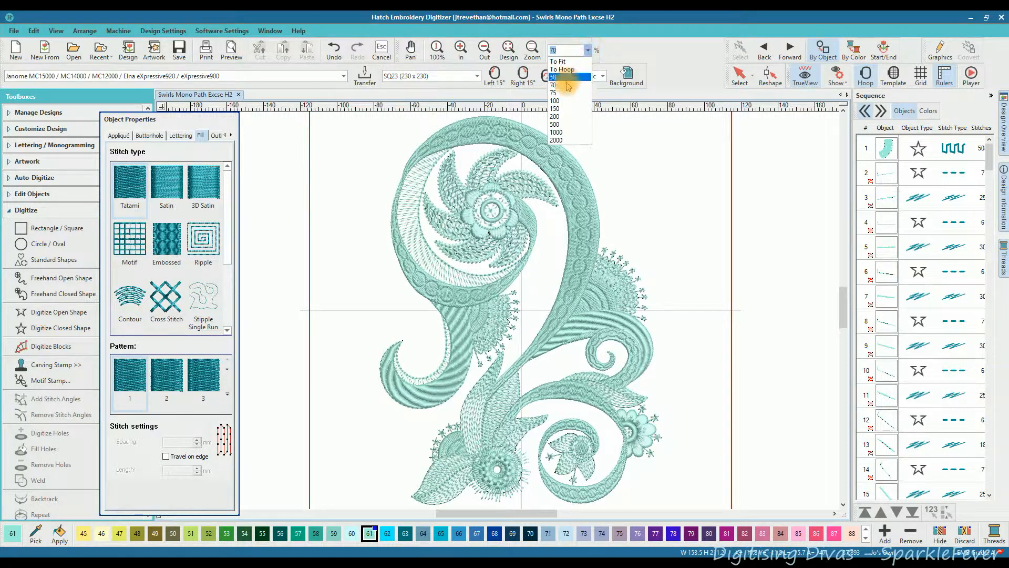
pyautogui.click(560, 101)
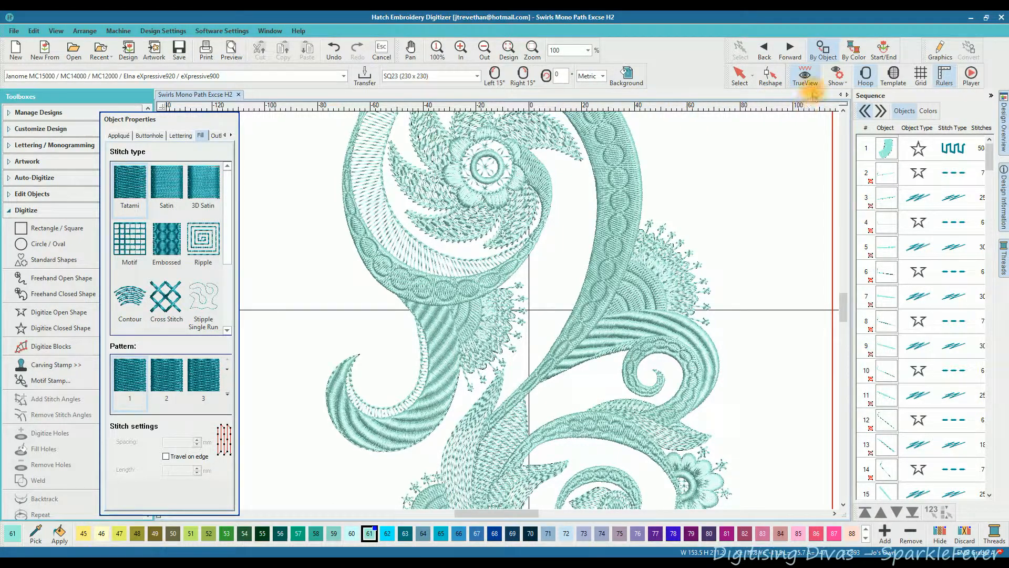
pyautogui.click(805, 77)
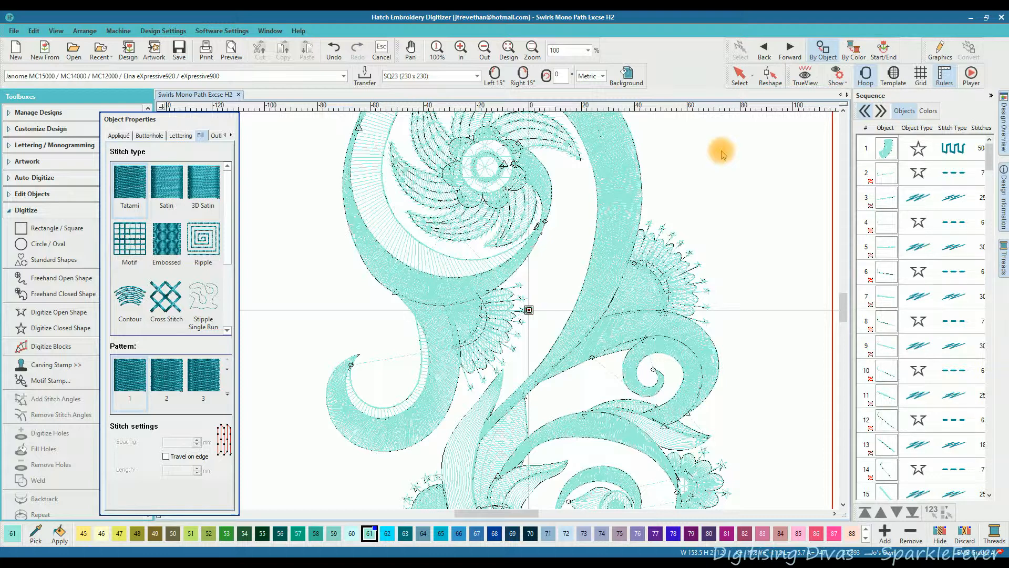
pyautogui.press('t')
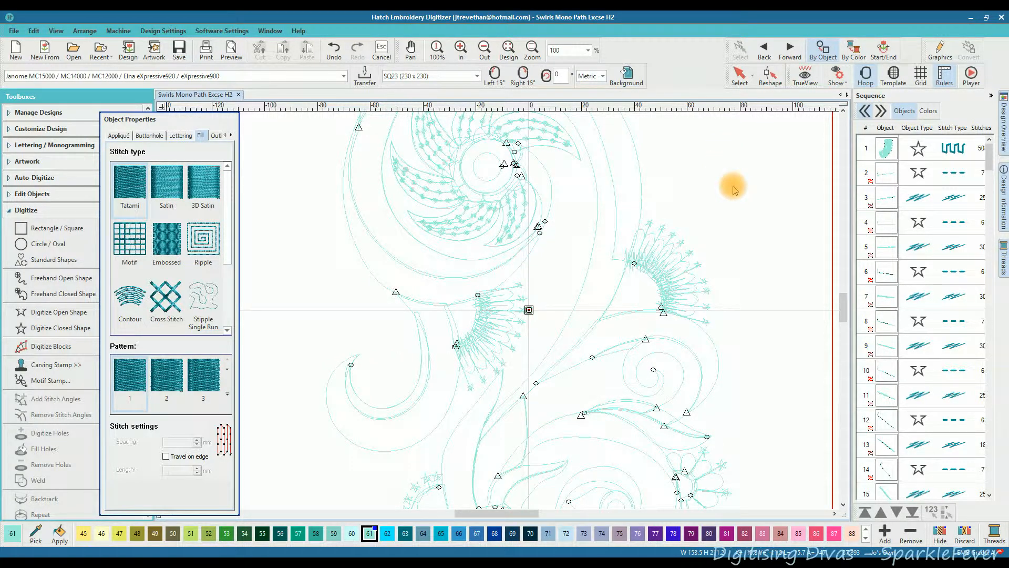
# Examine the design's outlines at 500% and with the Windows Magnifier, and close the Magnifier
pyautogui.click(589, 51)
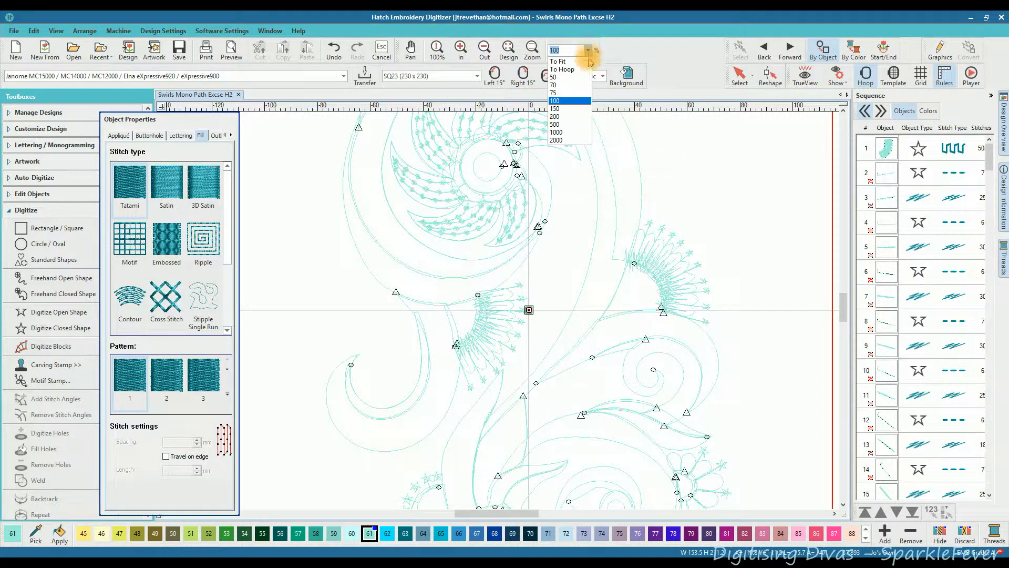
pyautogui.click(561, 125)
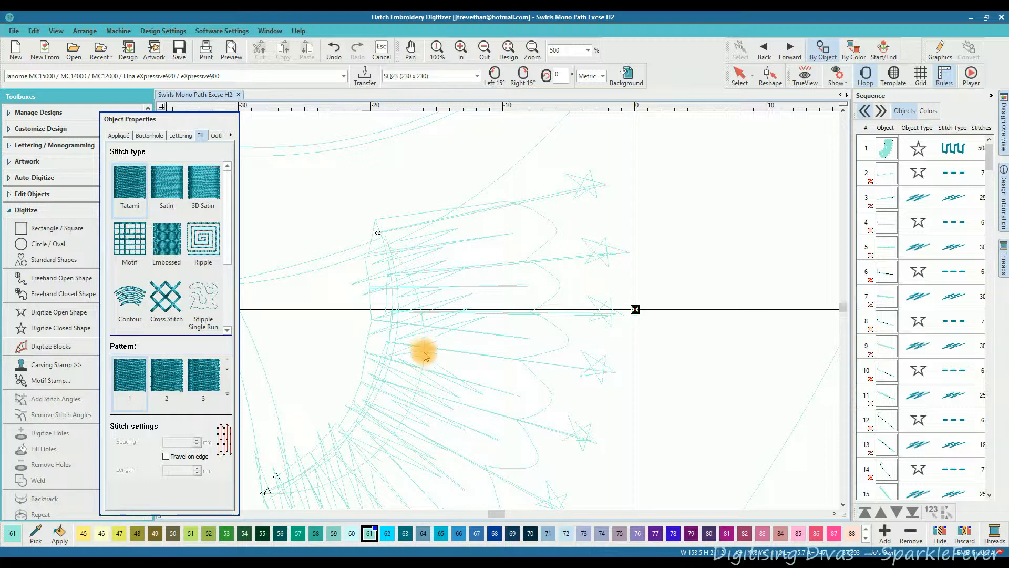
pyautogui.moveTo(496, 513)
pyautogui.mouseDown()
pyautogui.moveTo(480, 520)
pyautogui.moveTo(497, 521)
pyautogui.mouseUp()
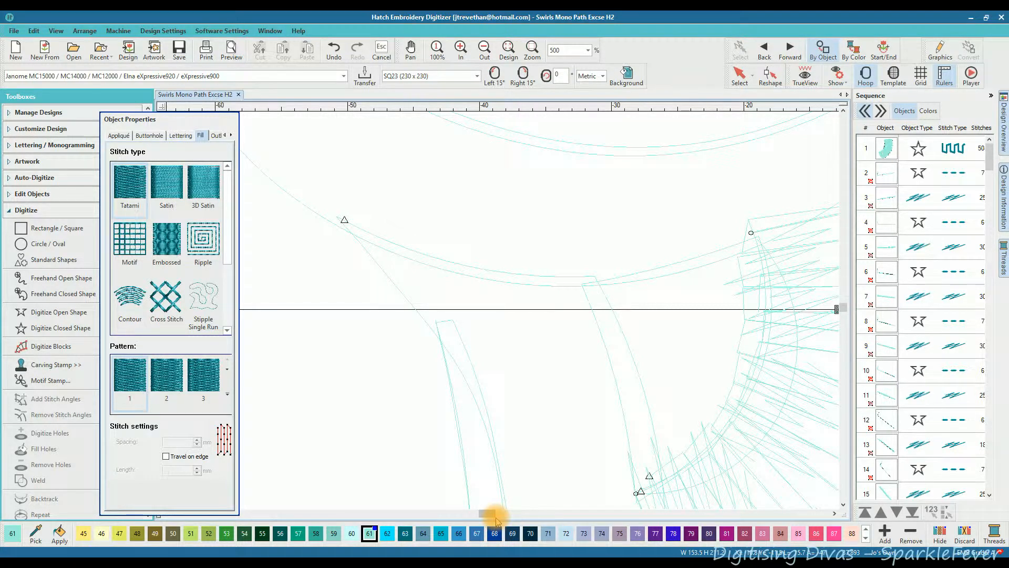
pyautogui.press('super+plus')
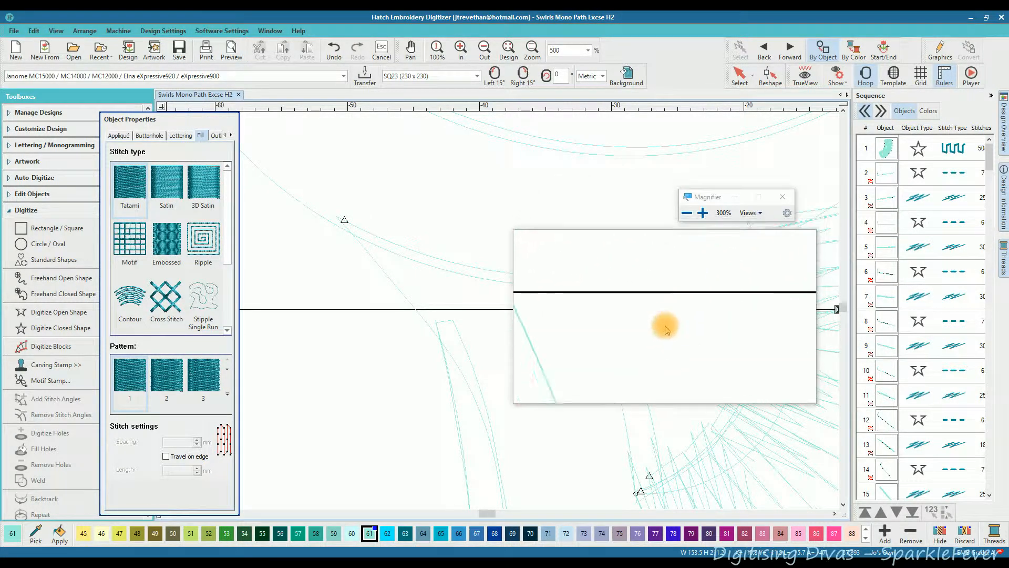
pyautogui.click(780, 198)
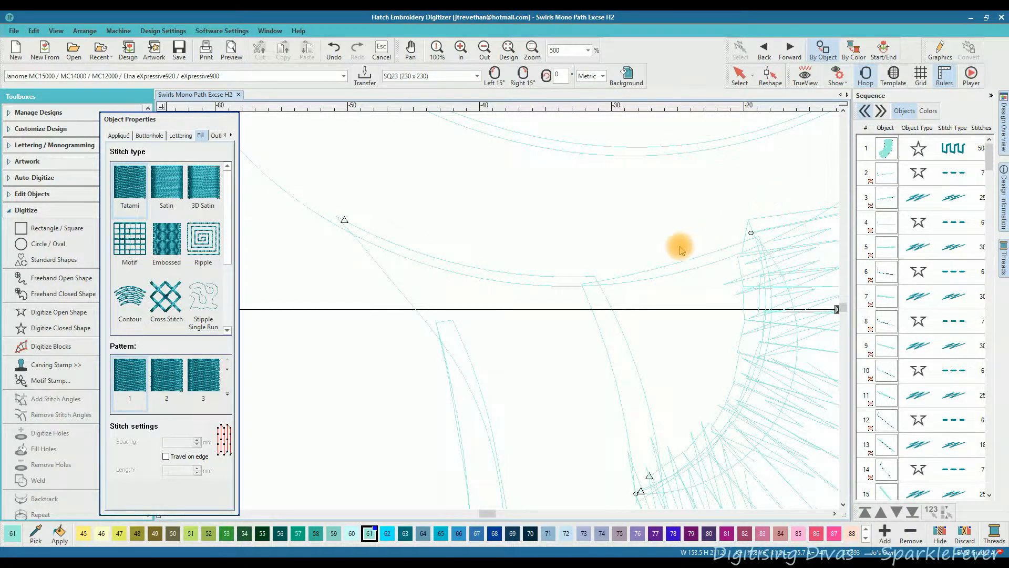
# Select the small inner satin circle of the upper flower at 200% and show its Reshape points
pyautogui.click(588, 51)
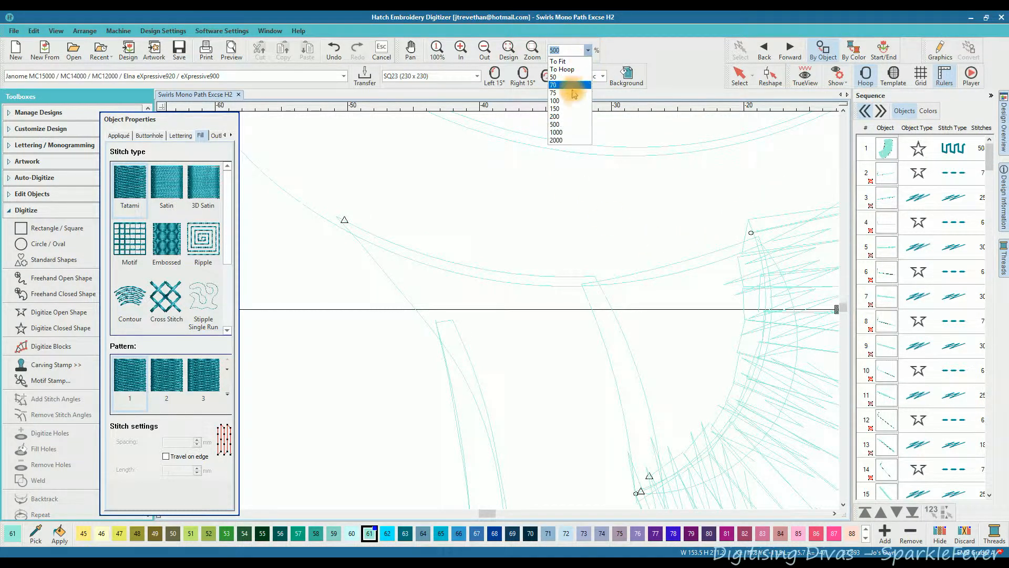
pyautogui.click(563, 117)
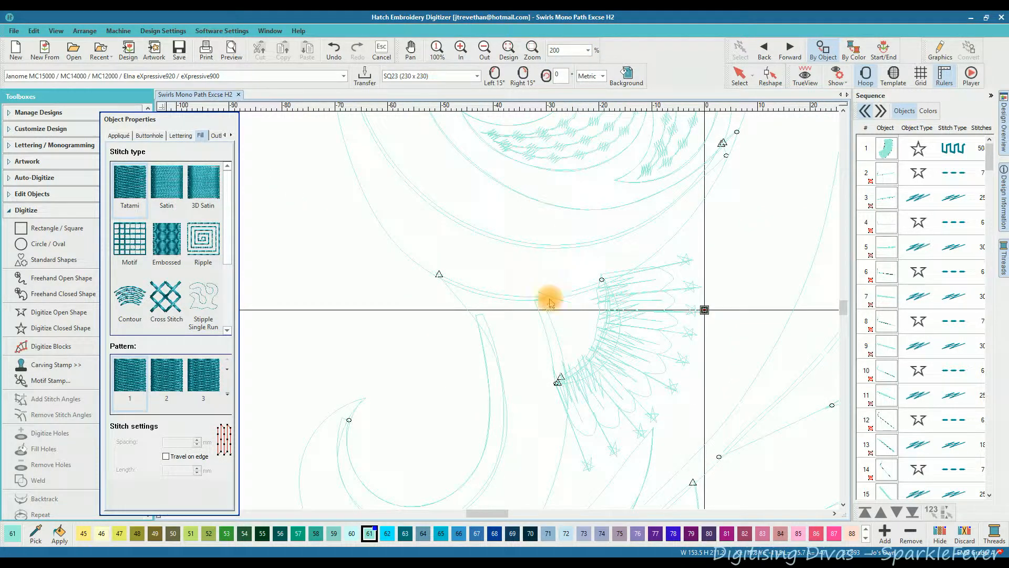
pyautogui.click(844, 110)
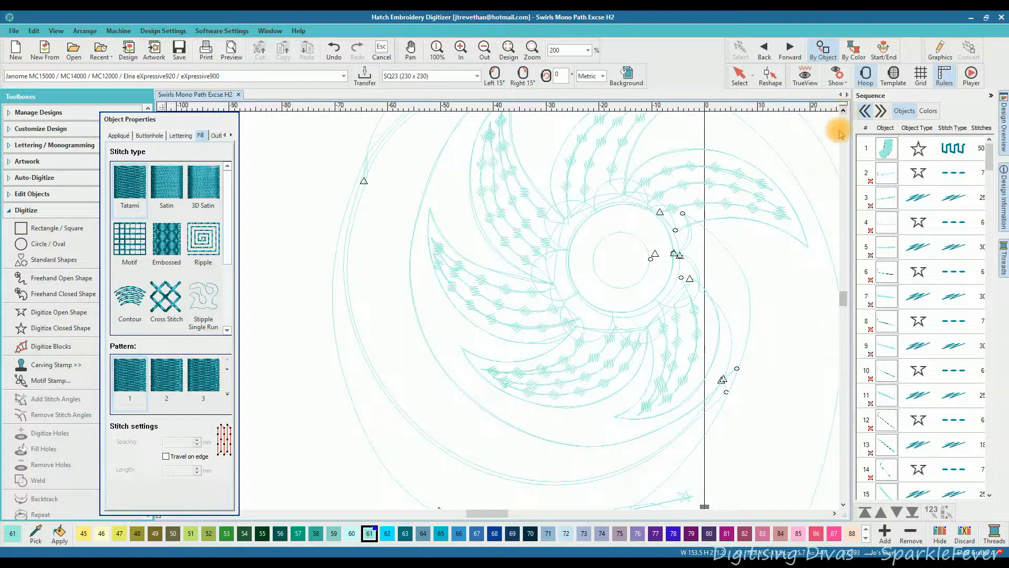
pyautogui.click(644, 250)
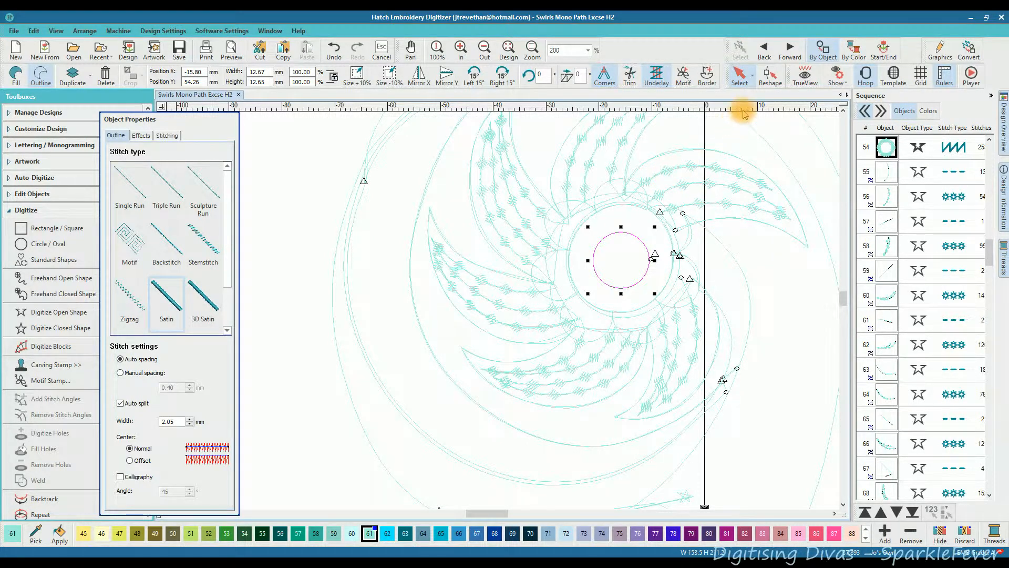
pyautogui.click(770, 76)
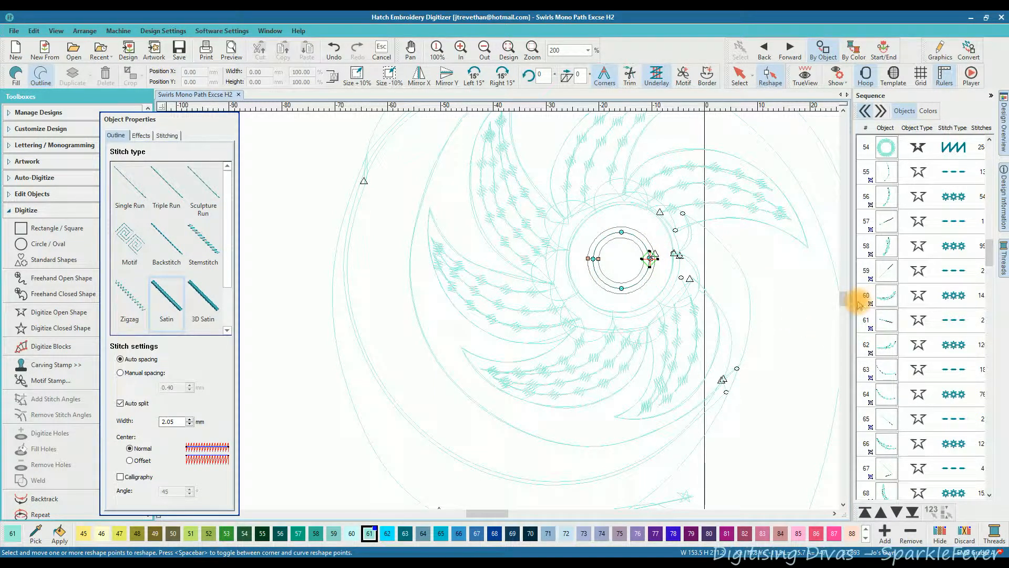
# Under magnification, reshape the flower's inner circle into a narrower oval, move its start and end markers to its left side, and leave Reshape
pyautogui.press('super+plus')
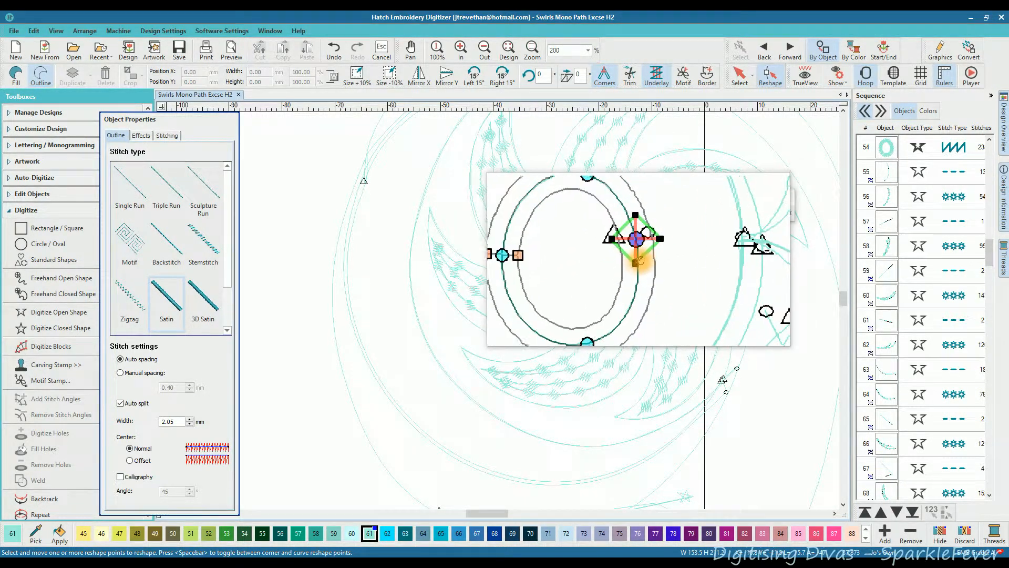
pyautogui.moveTo(639, 265); pyautogui.dragTo(664, 263)
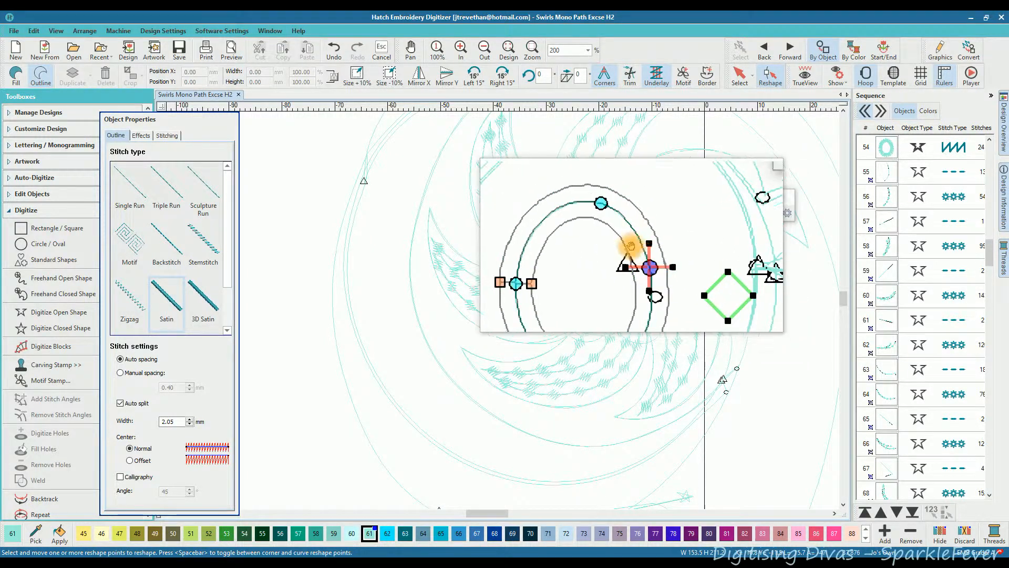
pyautogui.moveTo(637, 247)
pyautogui.mouseDown()
pyautogui.moveTo(633, 227)
pyautogui.moveTo(624, 235)
pyautogui.mouseUp()
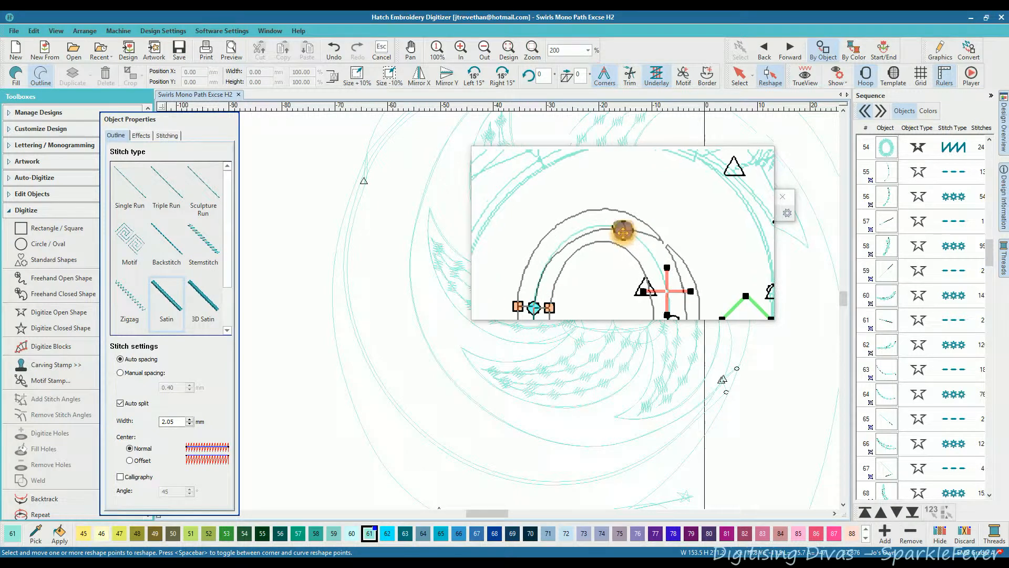
pyautogui.moveTo(640, 254); pyautogui.dragTo(638, 258)
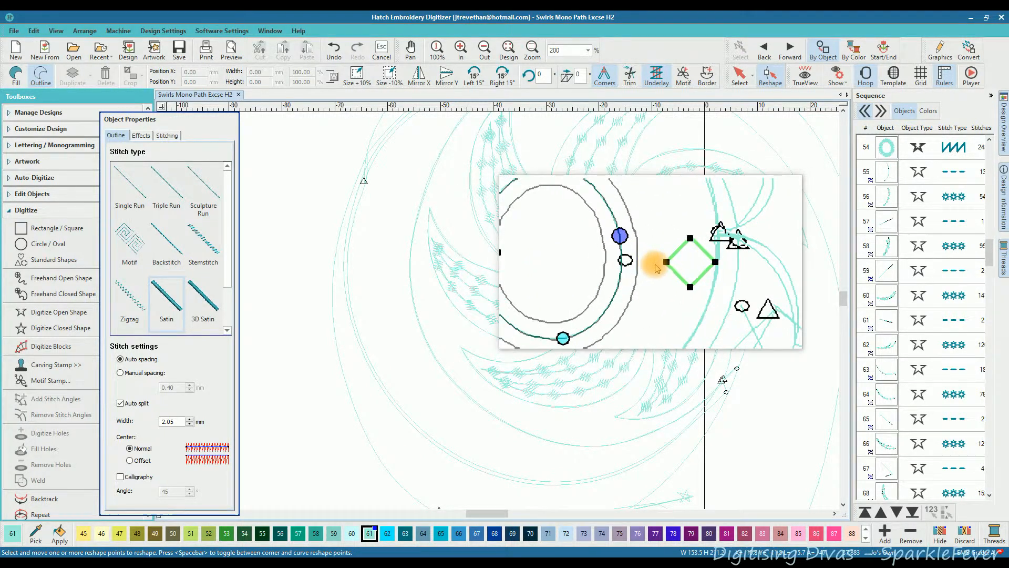
pyautogui.moveTo(661, 270); pyautogui.dragTo(592, 258)
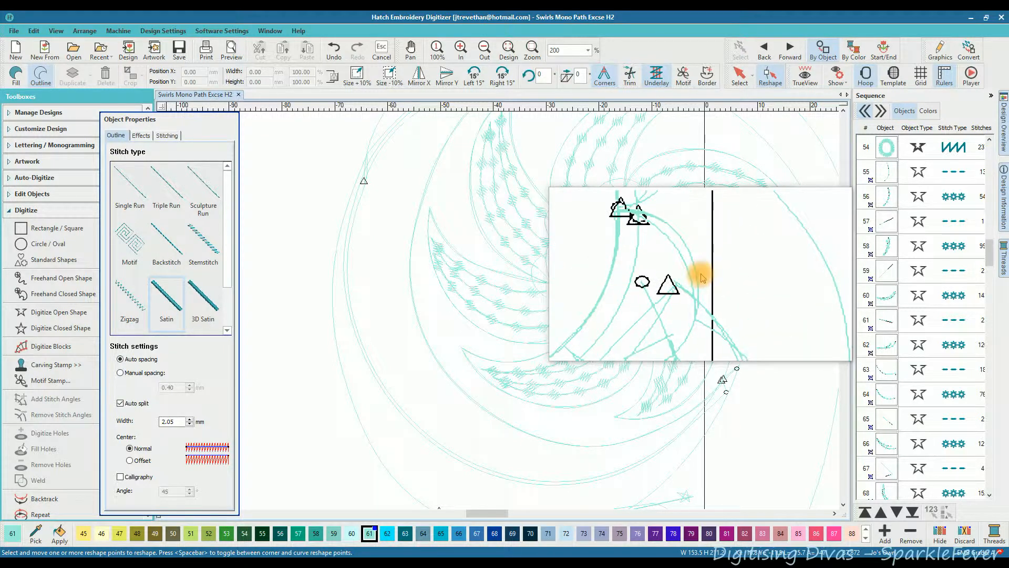
pyautogui.press('F9')
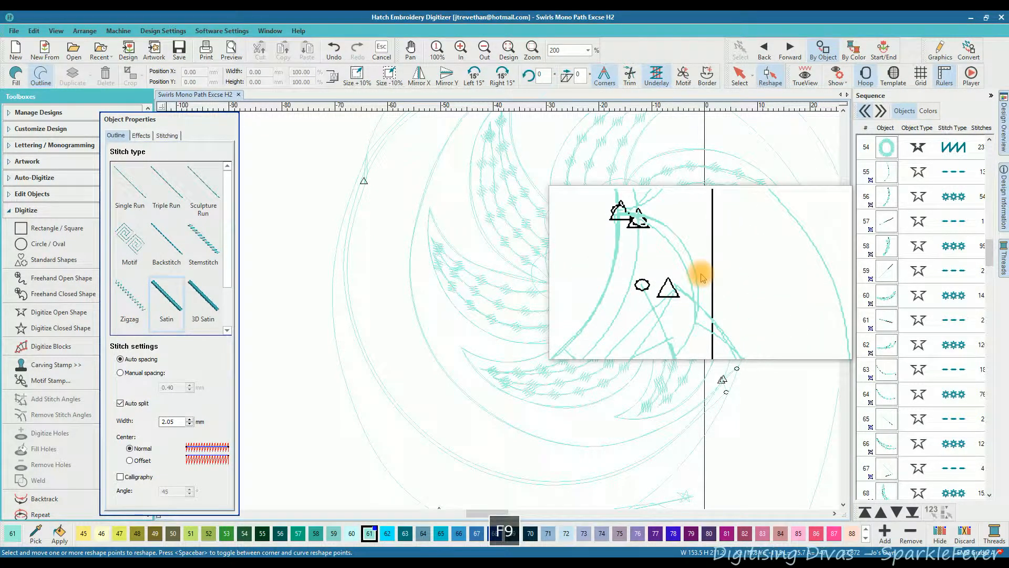
pyautogui.press('Escape')
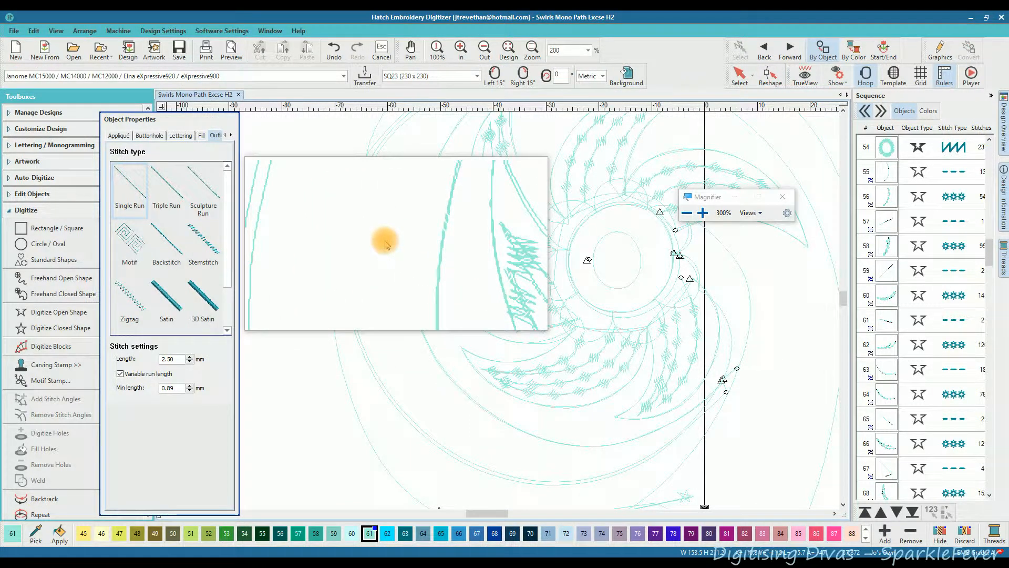
# Close the Magnifier and show the design's stitches again
pyautogui.press('super')
pyautogui.press('super')
pyautogui.press('Escape')
pyautogui.press('super+Escape')
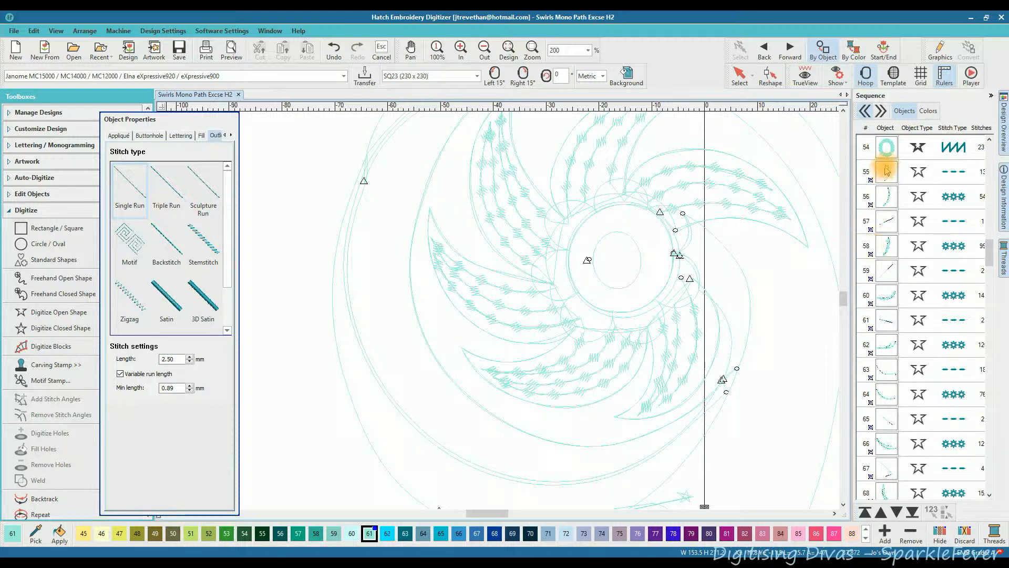
pyautogui.press('F9')
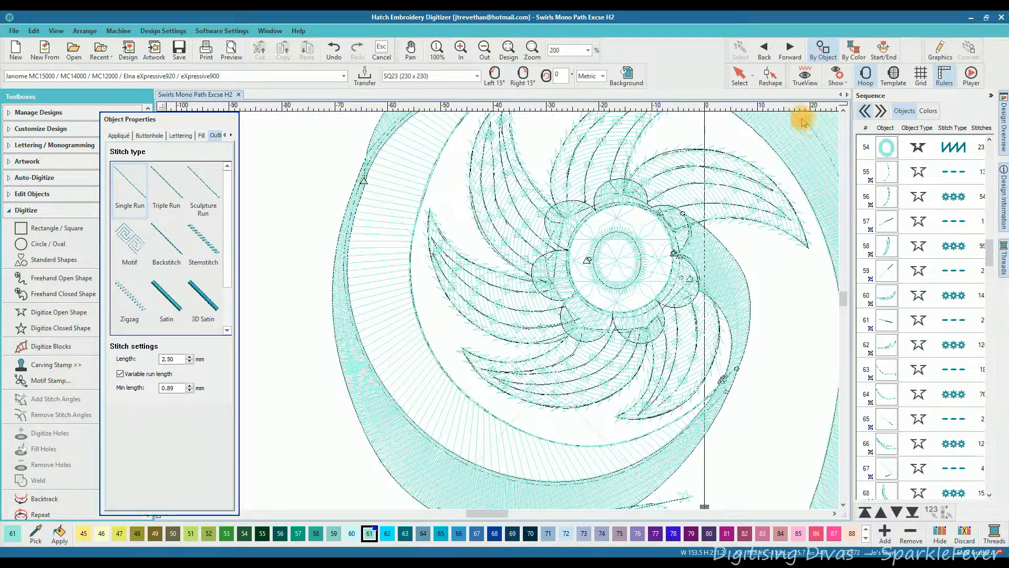
# Set the design view to 70% so the whole swirl design is shown
pyautogui.click(588, 50)
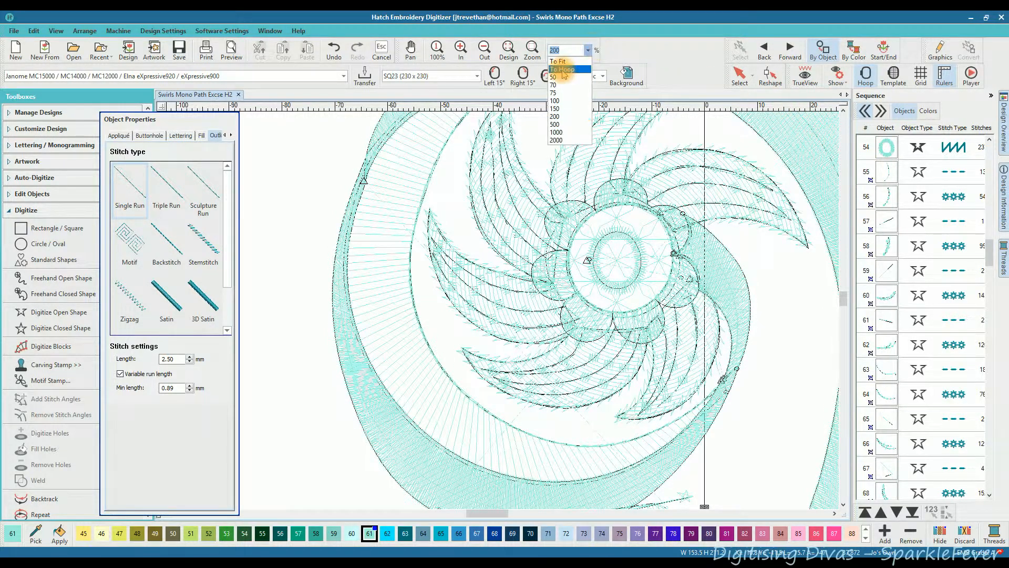
pyautogui.click(568, 64)
pyautogui.write('70')
pyautogui.press('Return')
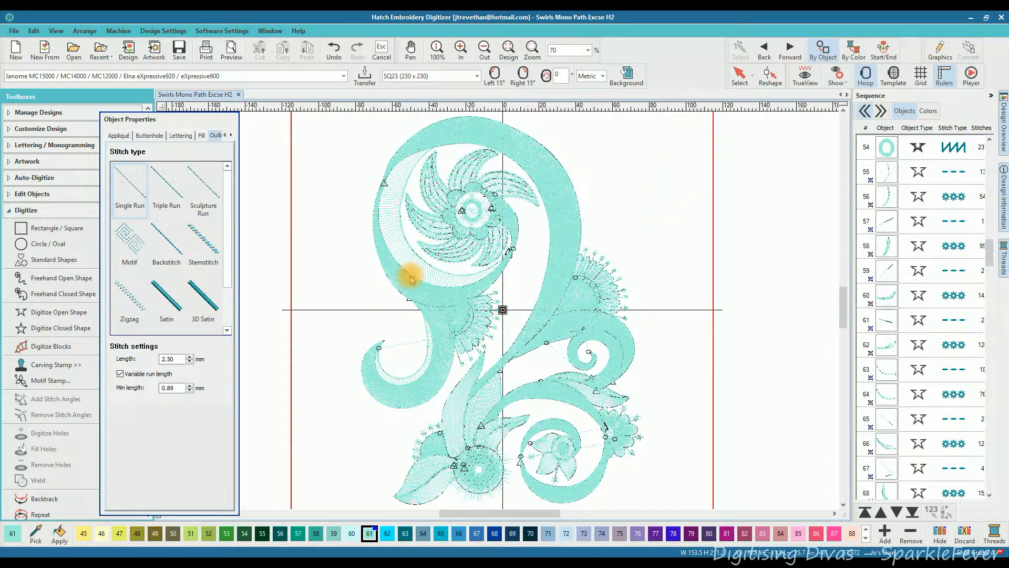
# Under magnification, digitize a single-run open shape crossing the upper flower to the swirl's left edge and ending in a straight-sided loop outside it
pyautogui.click(44, 313)
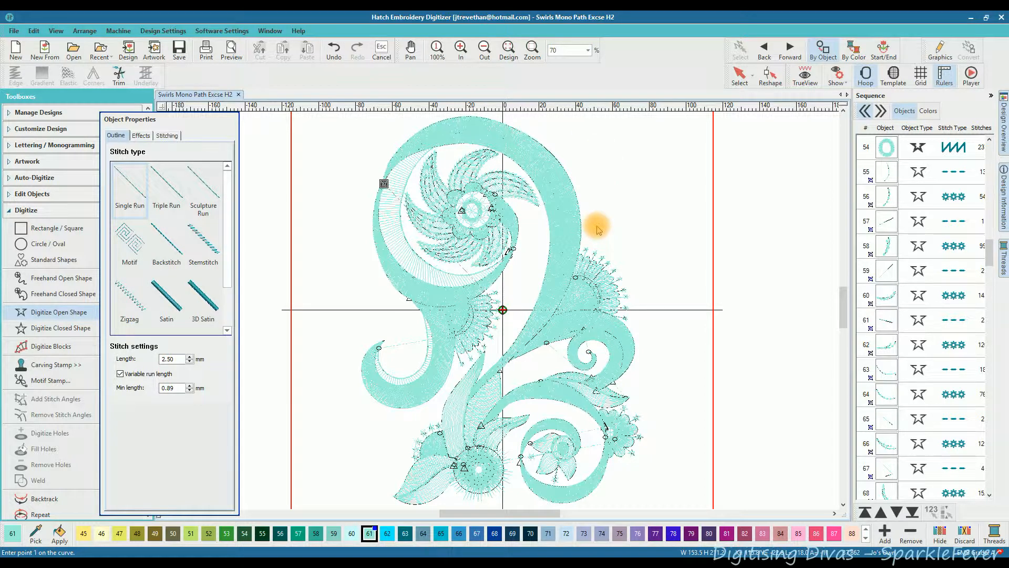
pyautogui.press('super+plus')
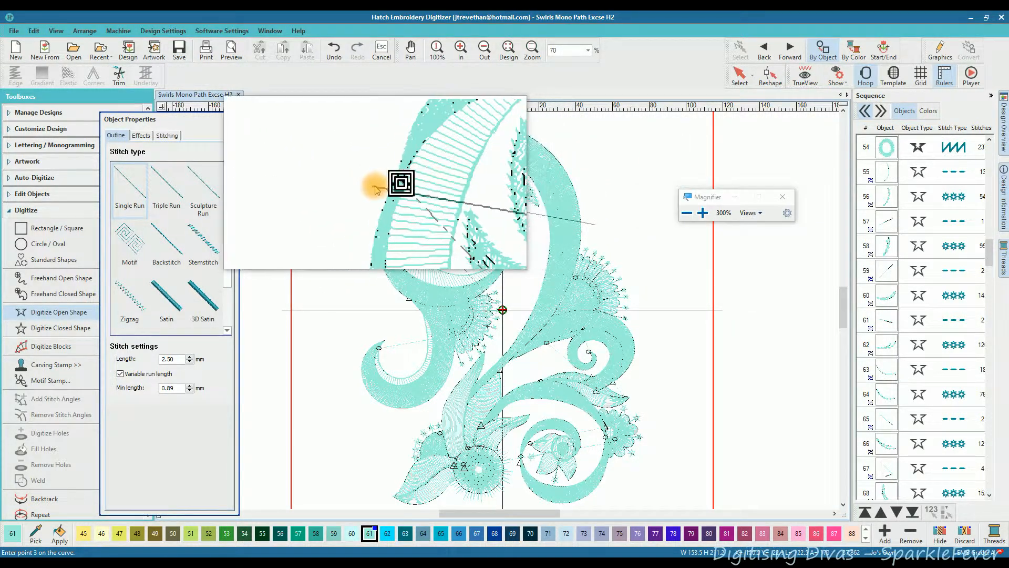
pyautogui.click(384, 187)
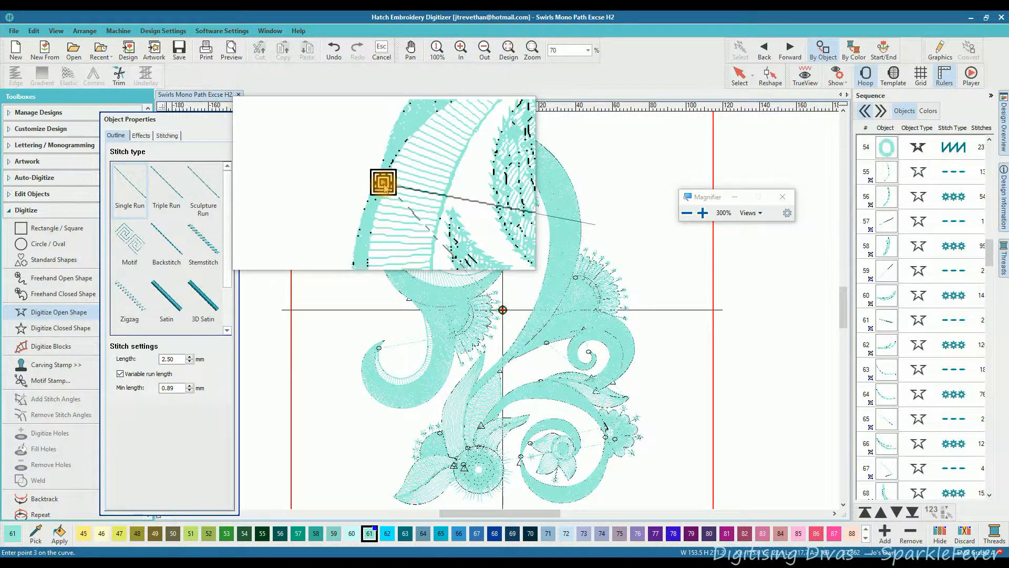
pyautogui.click(384, 186)
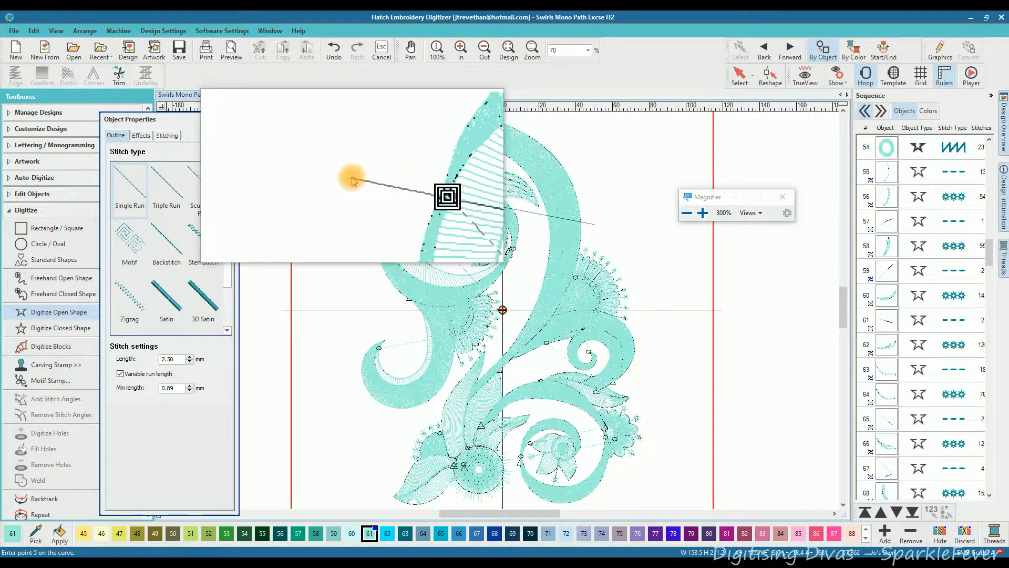
pyautogui.click(352, 178)
pyautogui.click(332, 163)
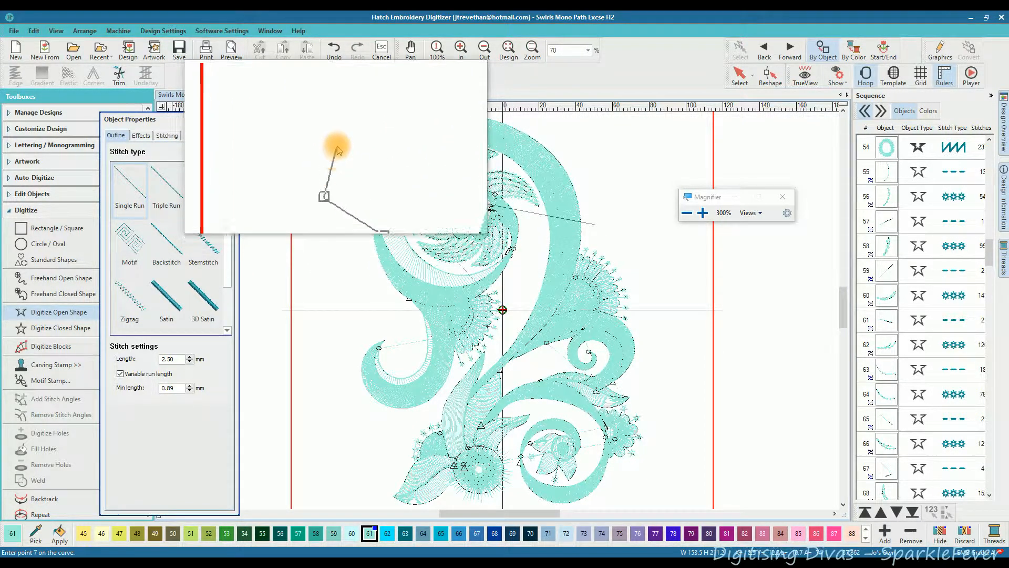
pyautogui.click(363, 137)
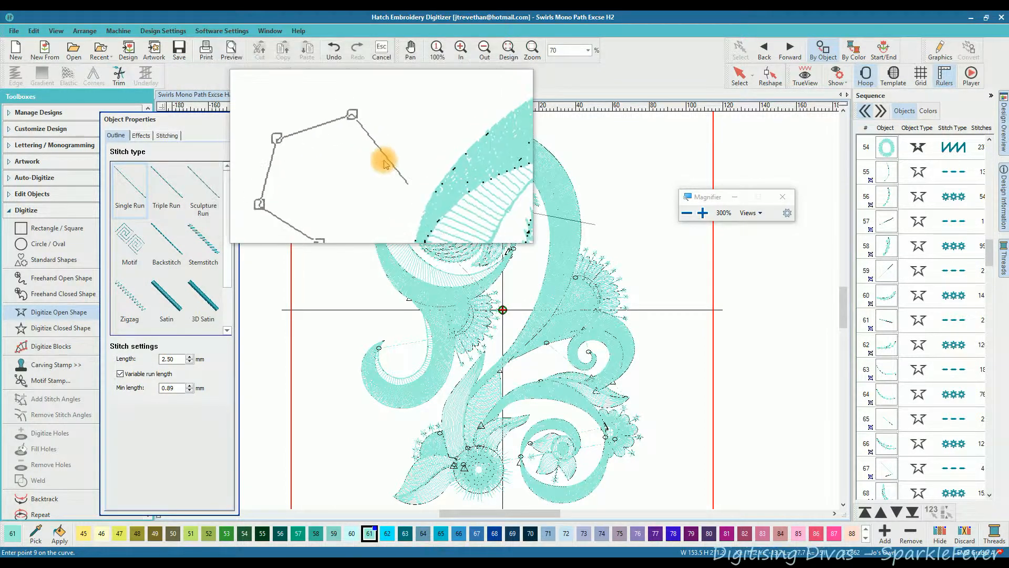
pyautogui.click(381, 165)
pyautogui.click(382, 175)
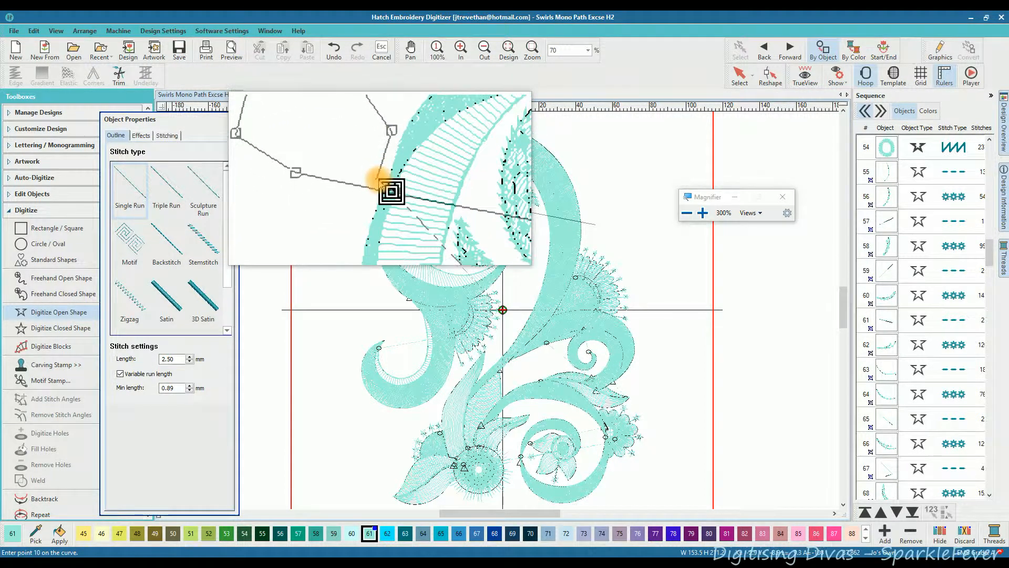
pyautogui.press('Return')
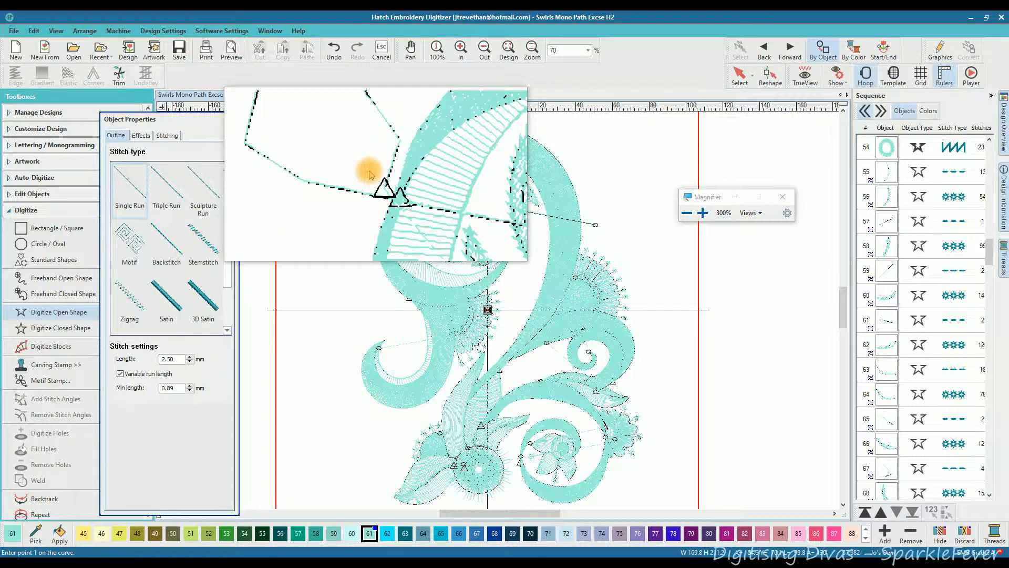
pyautogui.press('Escape')
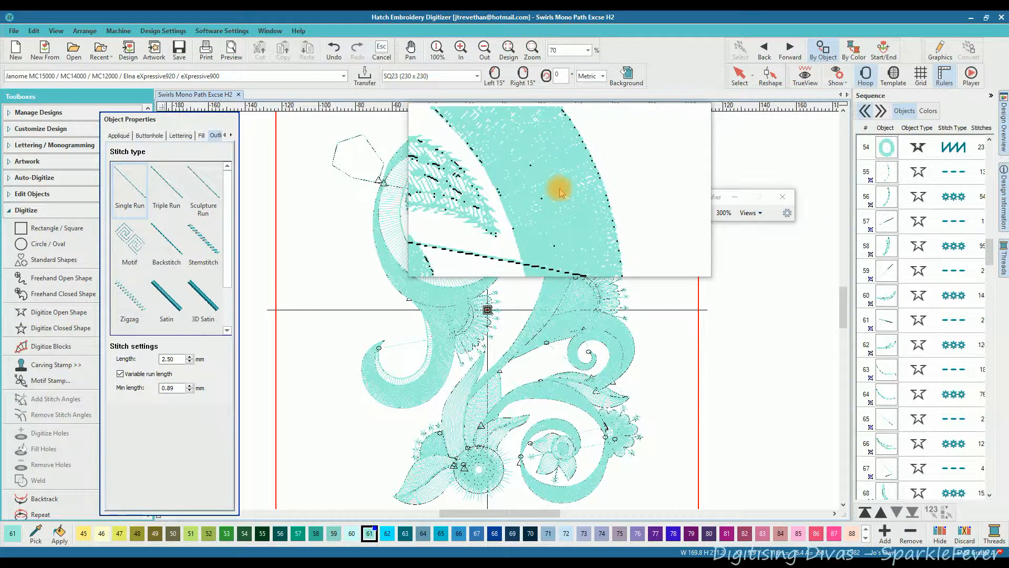
# Close the Magnifier and view the middle of the design at 200%
pyautogui.press('Escape')
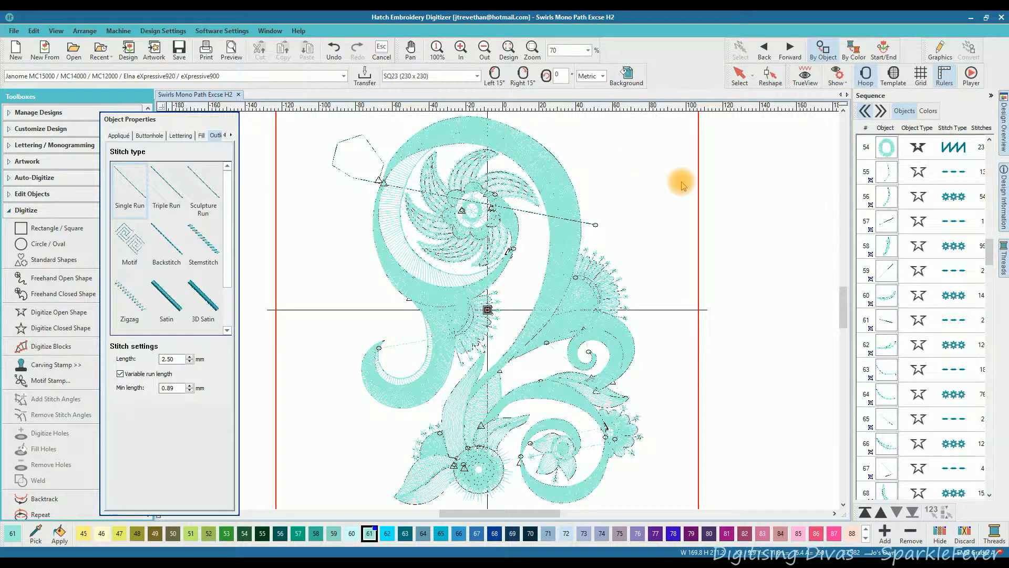
pyautogui.press('Escape')
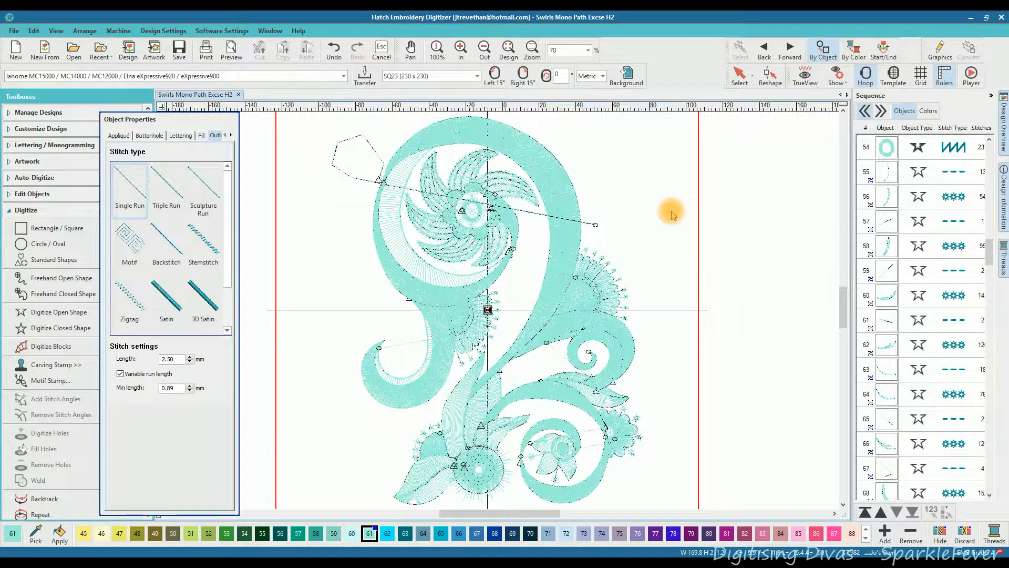
pyautogui.click(587, 50)
pyautogui.click(558, 117)
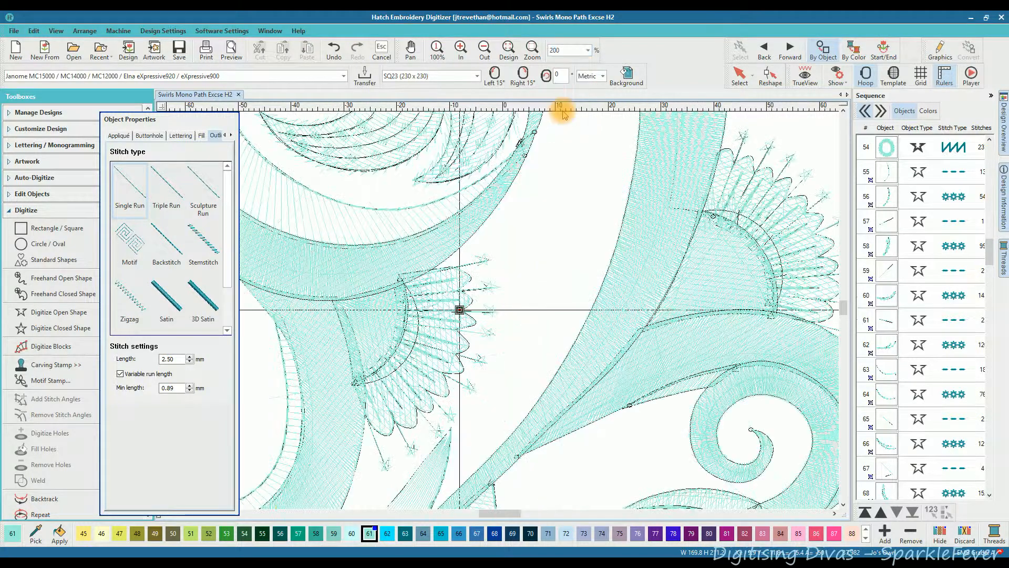